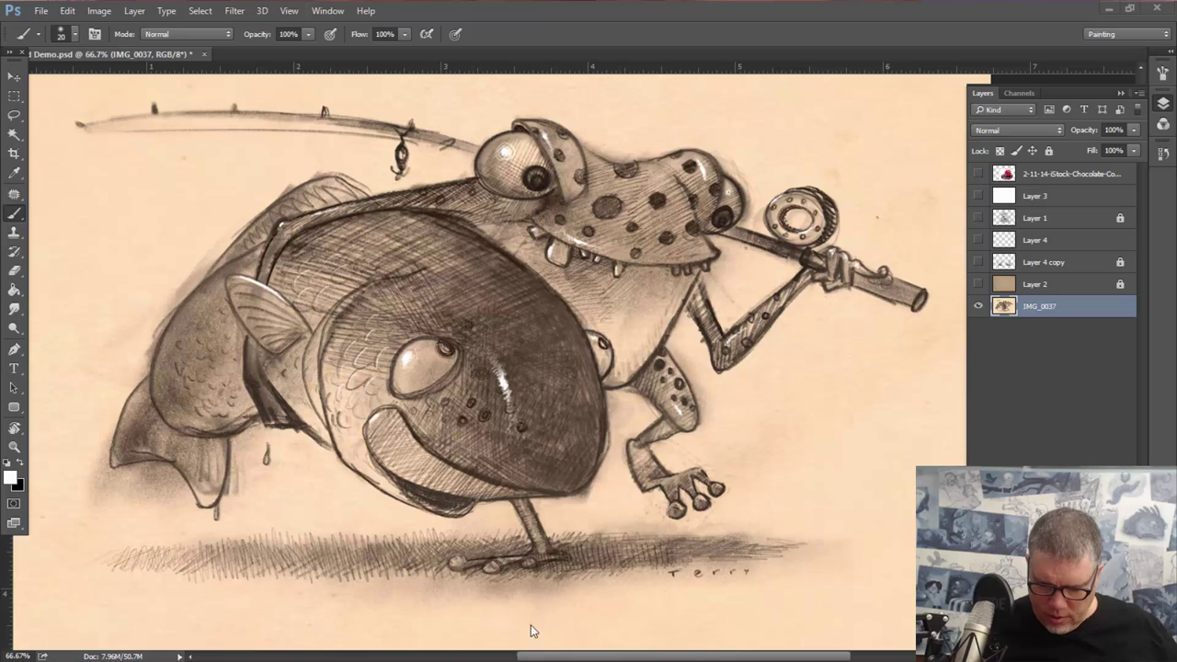
# Examine the frog-and-fish drawing up close, including the frog's legs, arm and head and the fish's body, and return to the overall view.
pyautogui.click(14, 447)
pyautogui.click(662, 533)
pyautogui.moveTo(662, 533)
pyautogui.mouseDown()
pyautogui.moveTo(677, 451)
pyautogui.moveTo(573, 389)
pyautogui.moveTo(700, 430)
pyautogui.mouseUp()
pyautogui.click(635, 344)
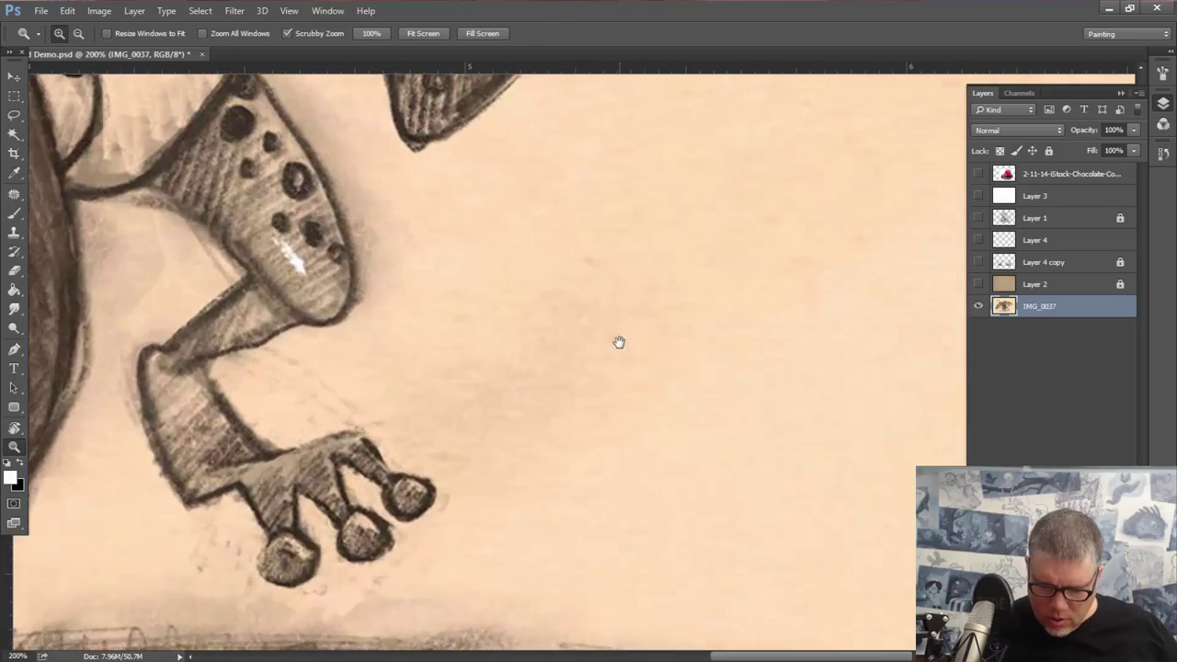
pyautogui.moveTo(620, 341); pyautogui.dragTo(652, 494)
pyautogui.keyDown('alt'); pyautogui.click(635, 453); pyautogui.keyUp('alt')
pyautogui.moveTo(598, 275); pyautogui.dragTo(662, 497)
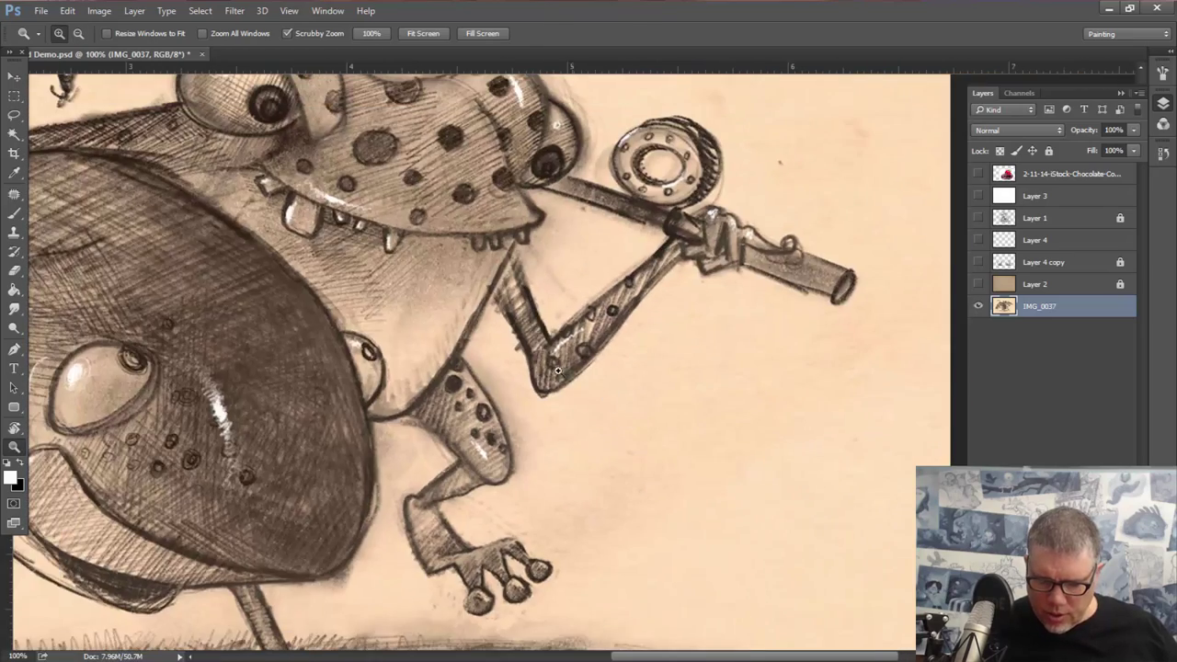
pyautogui.moveTo(552, 229); pyautogui.dragTo(661, 494)
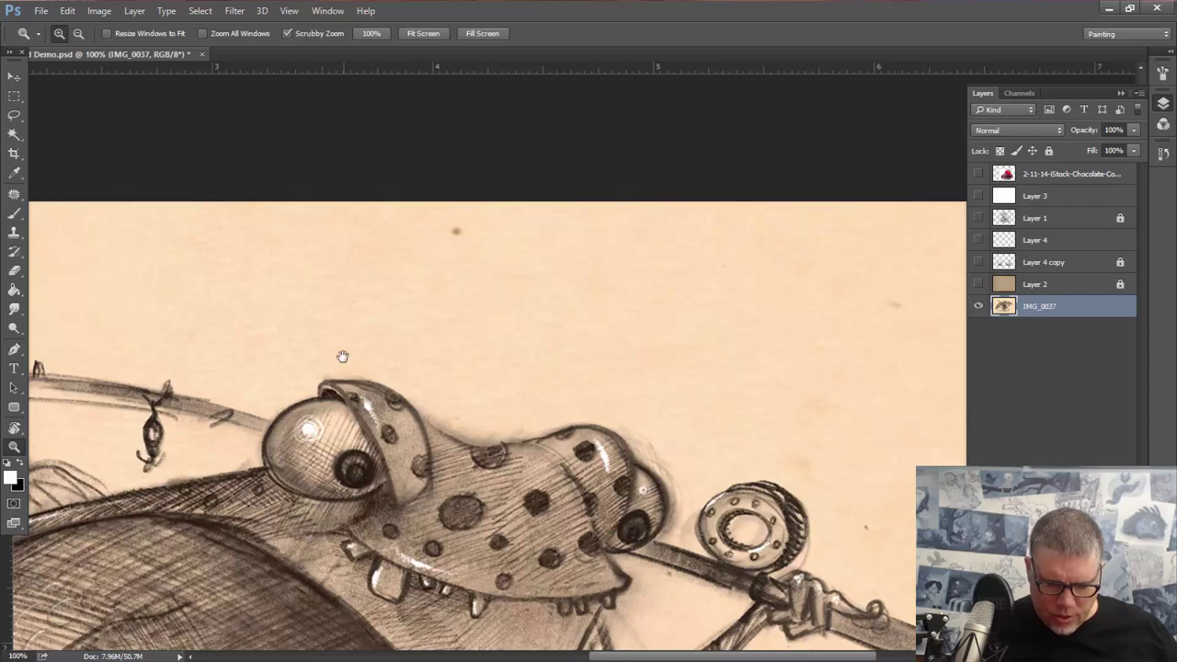
pyautogui.moveTo(341, 355); pyautogui.dragTo(643, 229)
pyautogui.moveTo(405, 384); pyautogui.dragTo(505, 273)
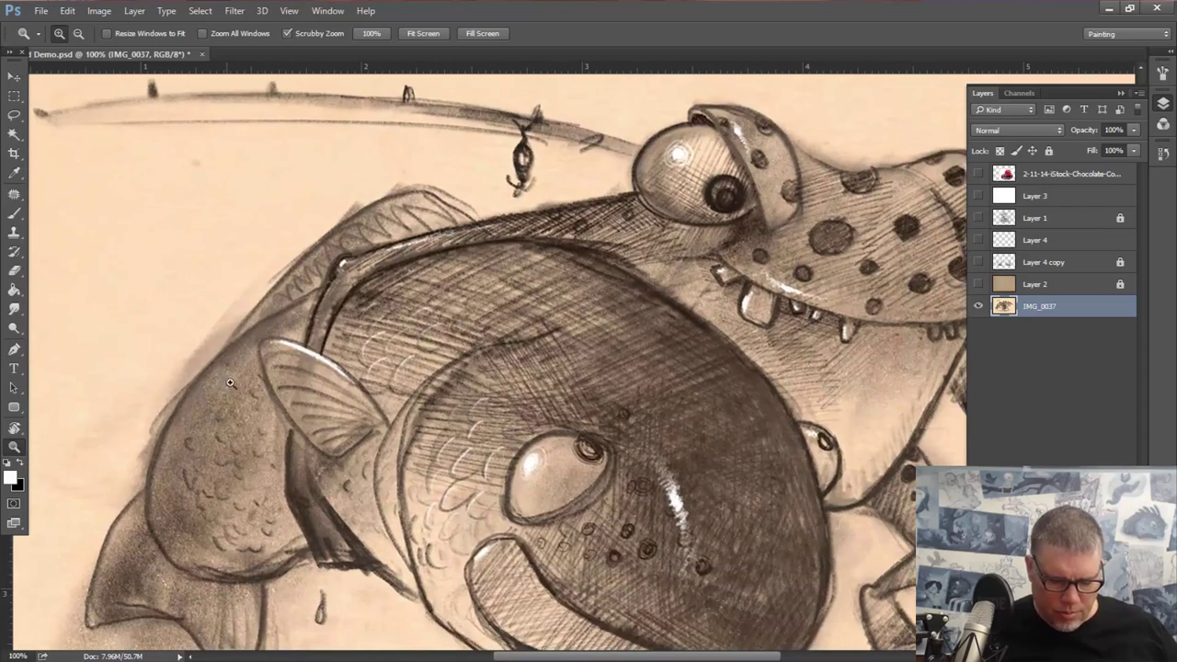
pyautogui.keyDown('alt'); pyautogui.click(492, 426); pyautogui.keyUp('alt')
pyautogui.moveTo(492, 426); pyautogui.dragTo(442, 368)
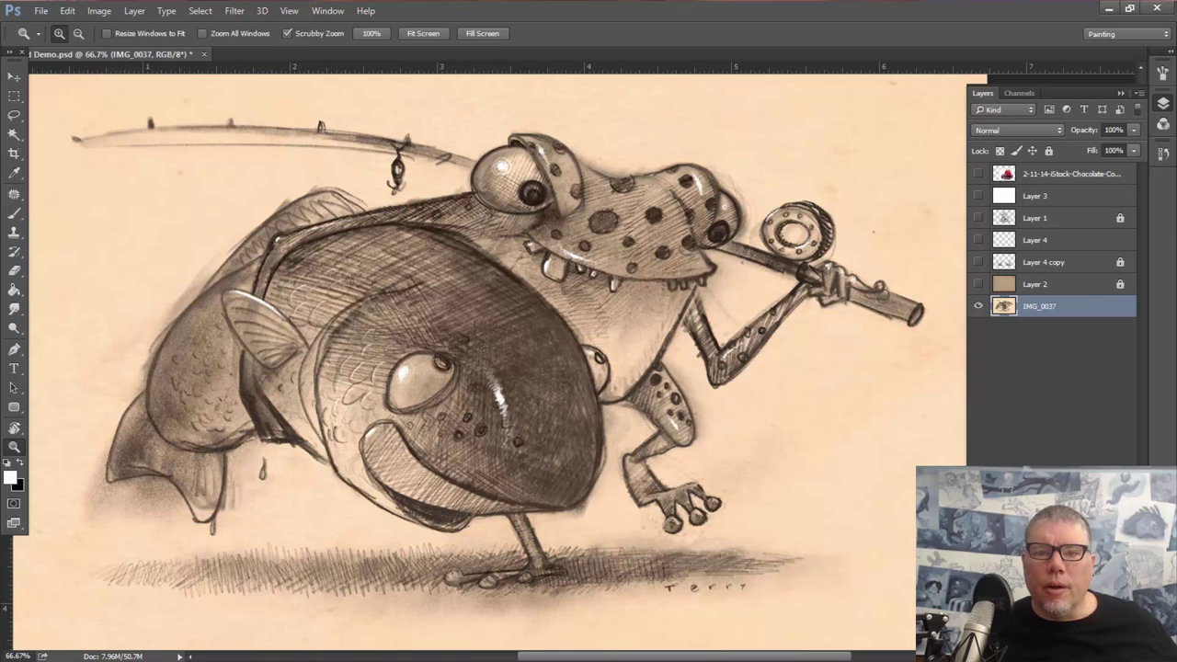
# Switch to the browser, view the Lost & Taken home page and its Texture Gallery, and return to Photoshop.
pyautogui.hotkey('alt', 'Tab')
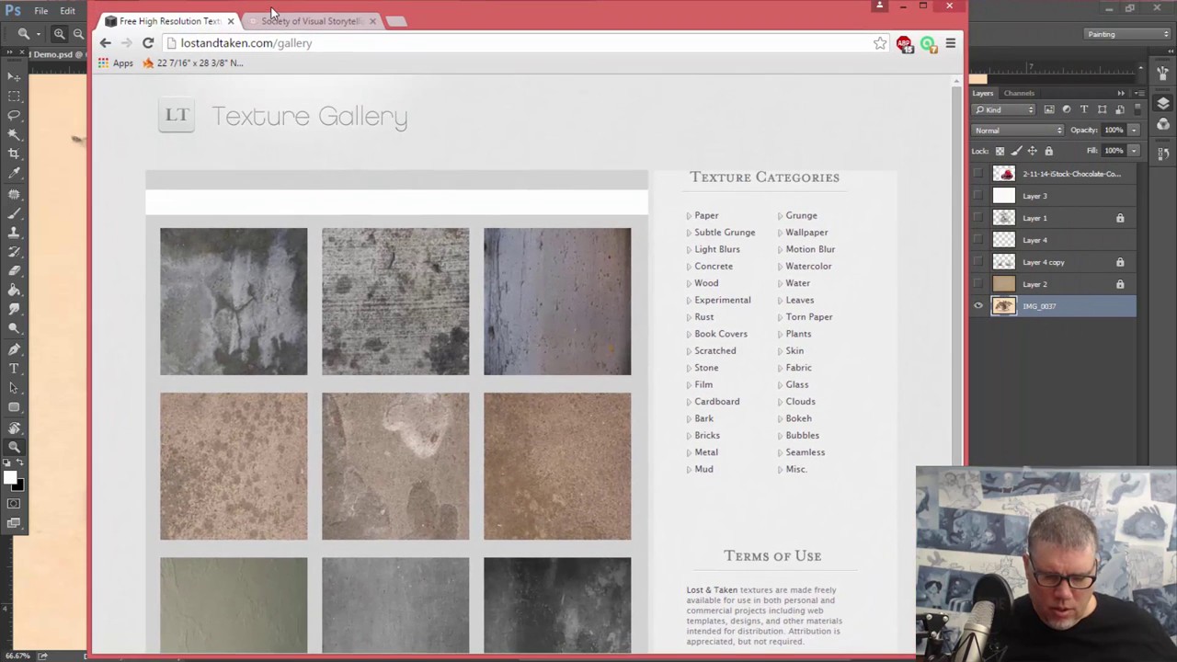
pyautogui.click(276, 117)
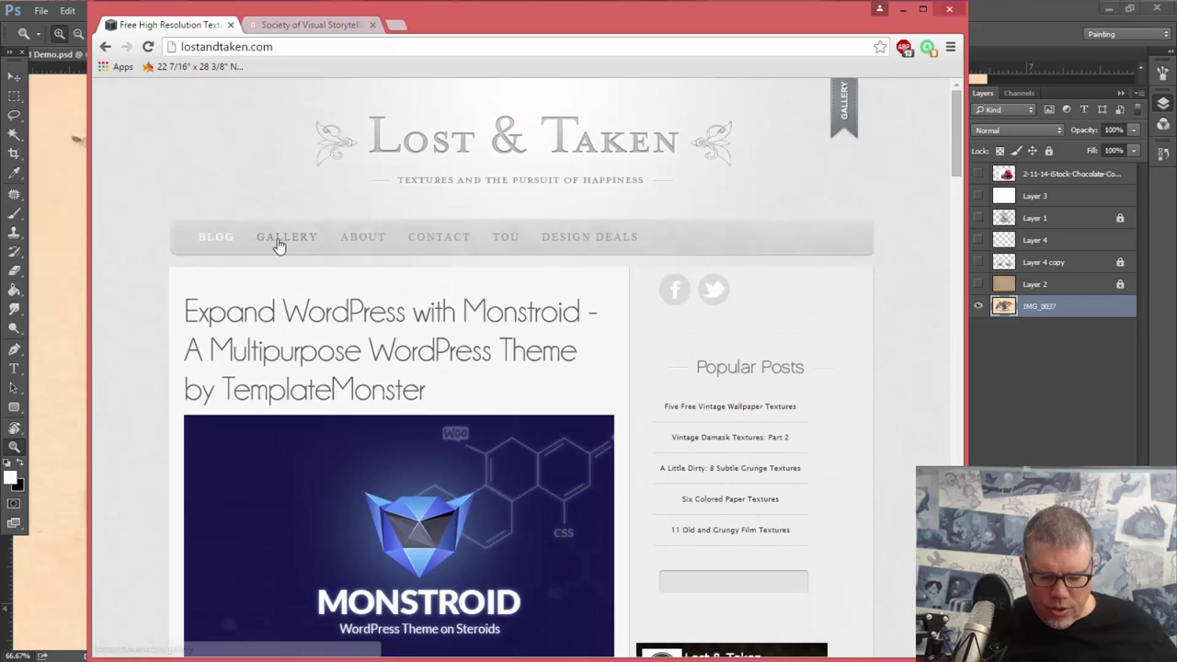
pyautogui.click(278, 239)
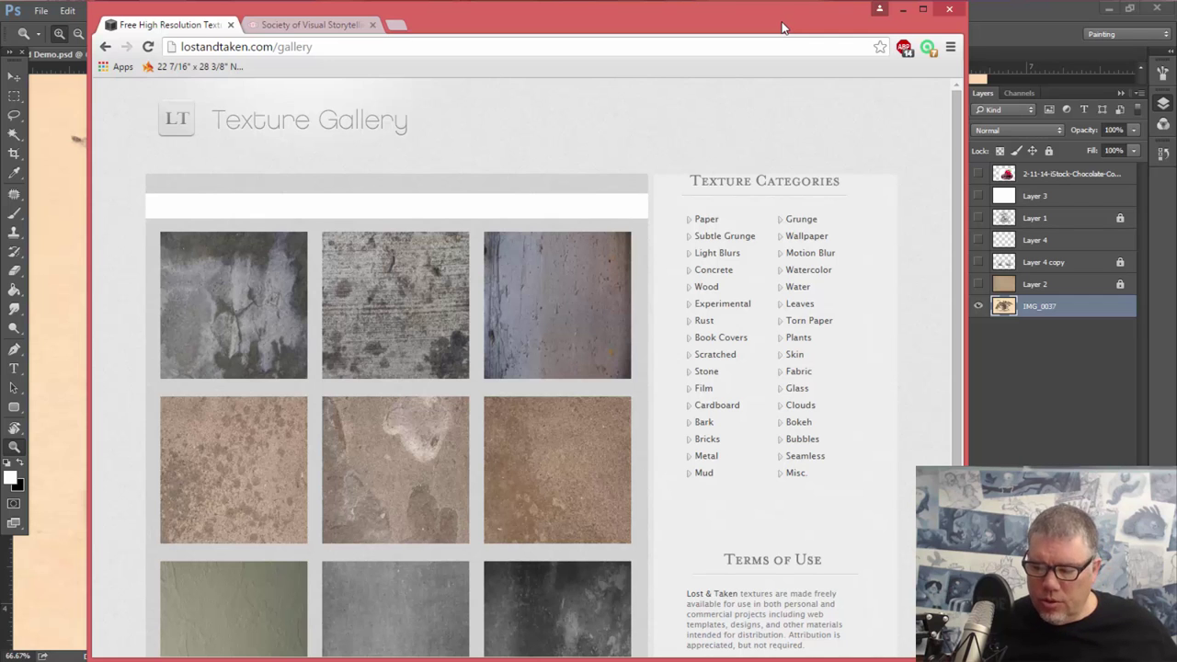
pyautogui.click(902, 9)
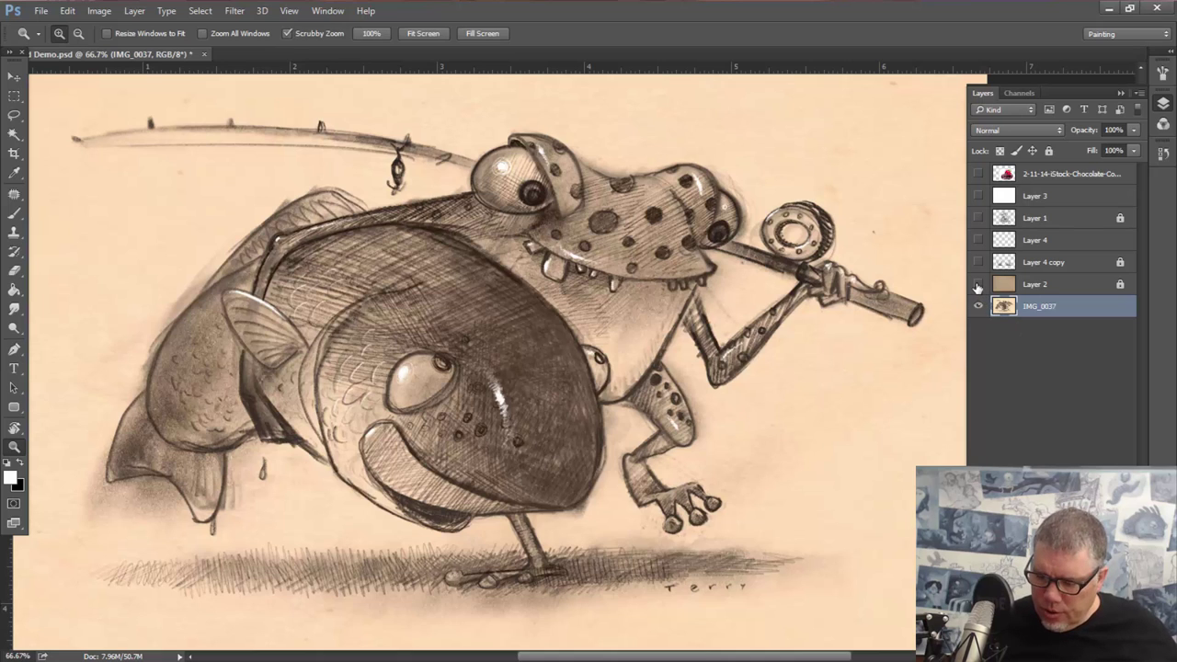
# Show the paper texture on Layer 2 and inspect its stains, specks and grain up close across the sheet.
pyautogui.click(977, 286)
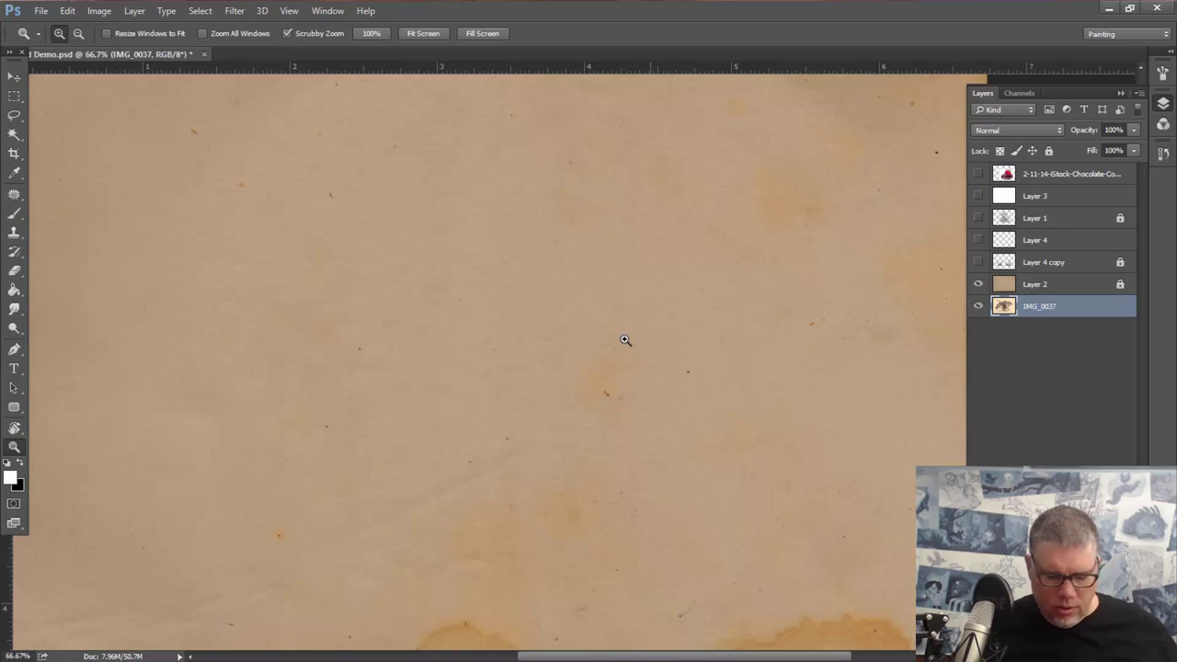
pyautogui.moveTo(779, 450); pyautogui.dragTo(649, 501)
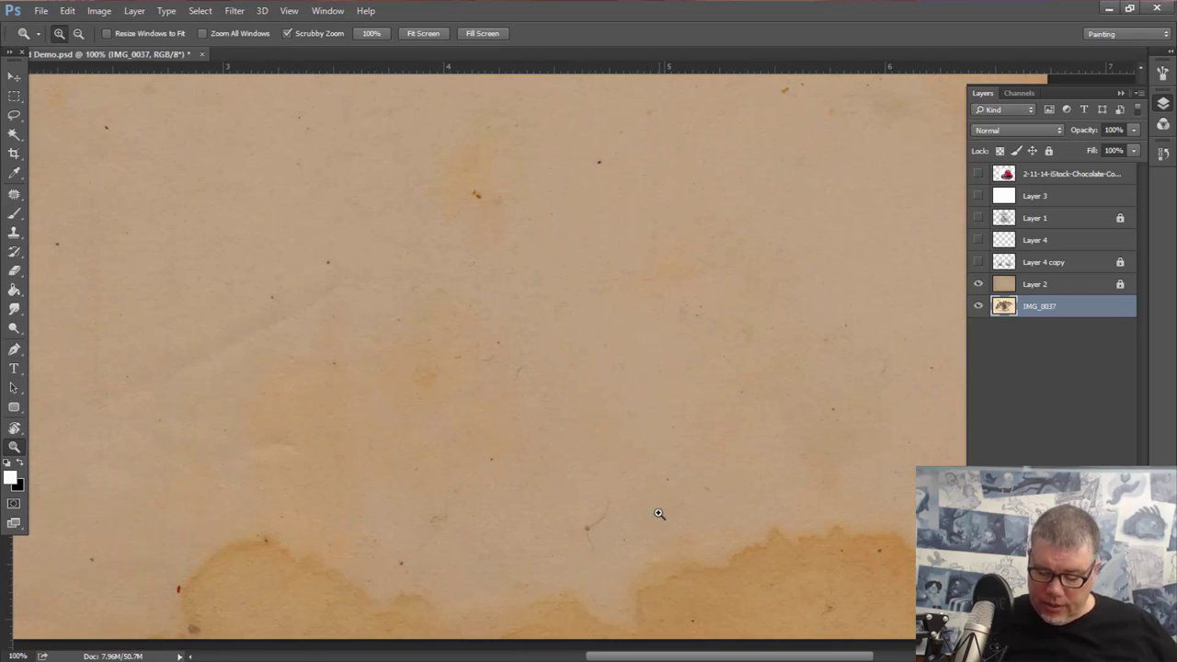
pyautogui.click(654, 512)
pyautogui.click(614, 406)
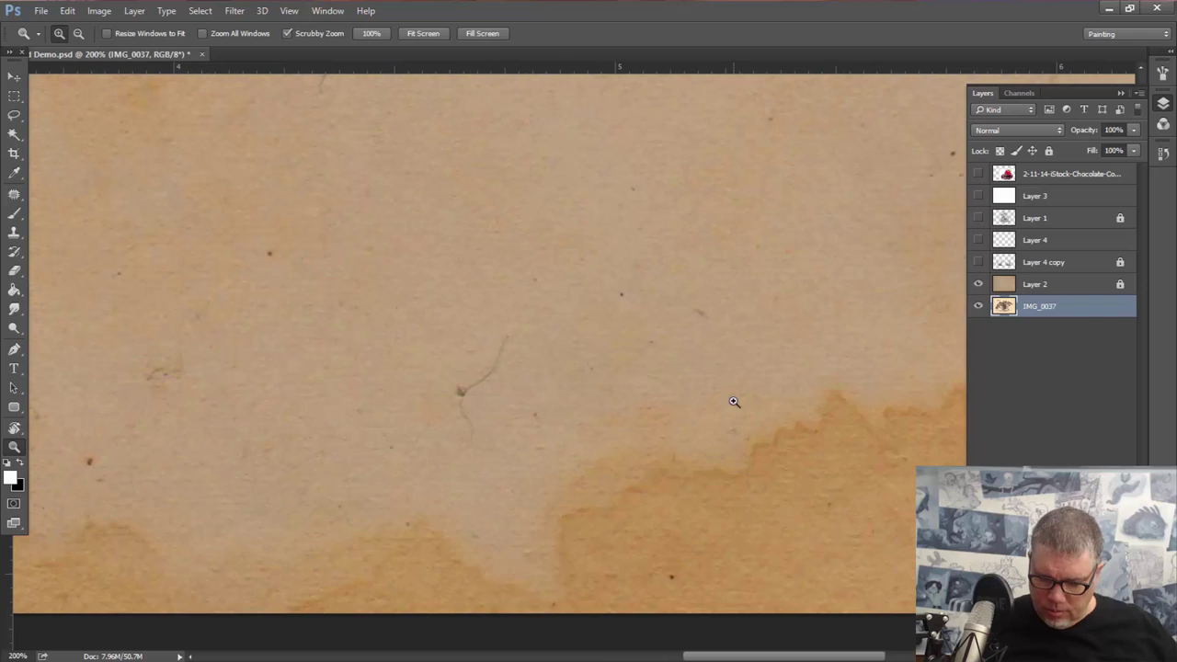
pyautogui.moveTo(423, 308); pyautogui.dragTo(428, 468)
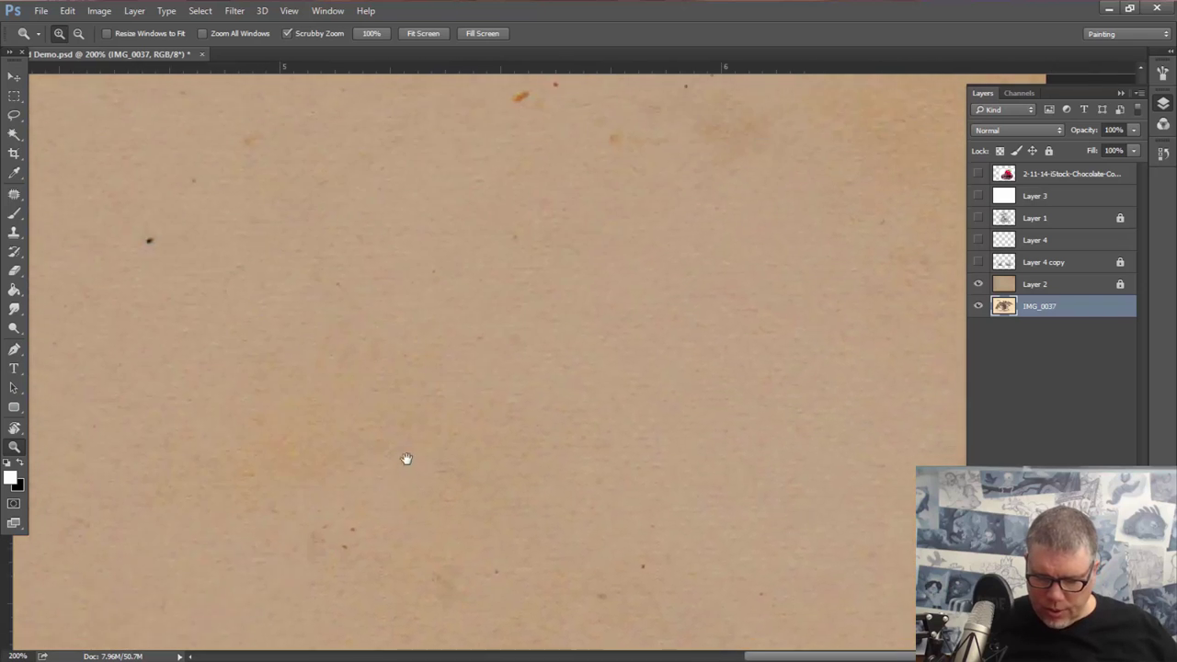
pyautogui.moveTo(345, 312); pyautogui.dragTo(340, 504)
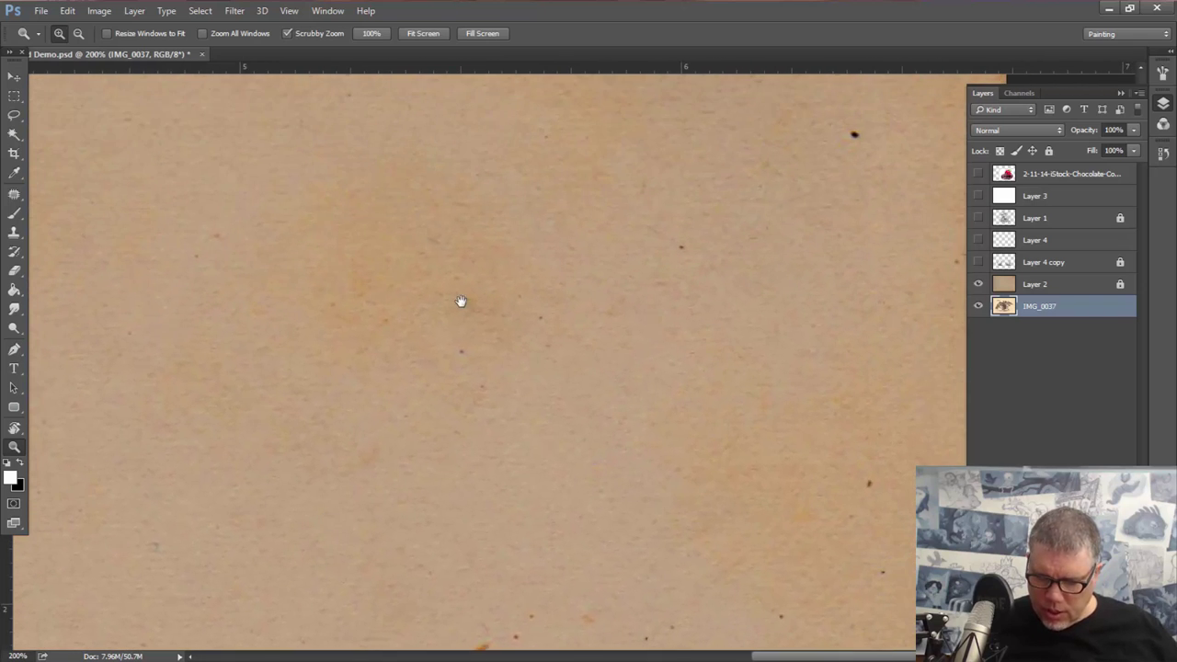
pyautogui.moveTo(460, 302); pyautogui.dragTo(439, 402)
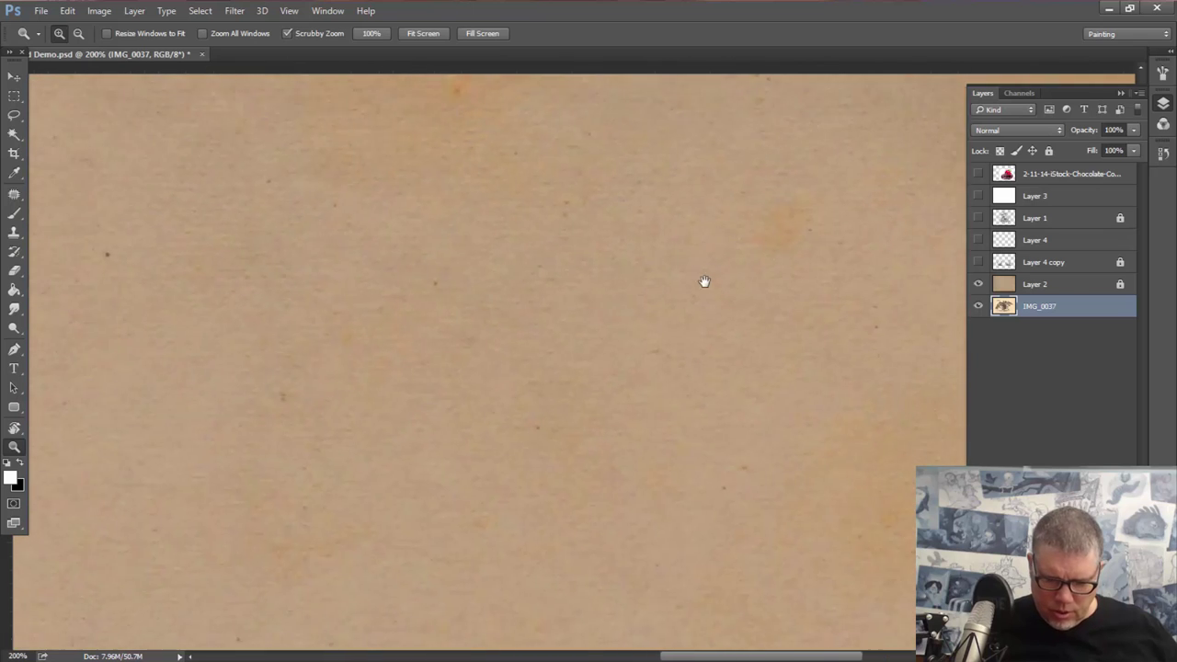
pyautogui.moveTo(702, 282); pyautogui.dragTo(623, 239)
pyautogui.moveTo(304, 370); pyautogui.dragTo(547, 438)
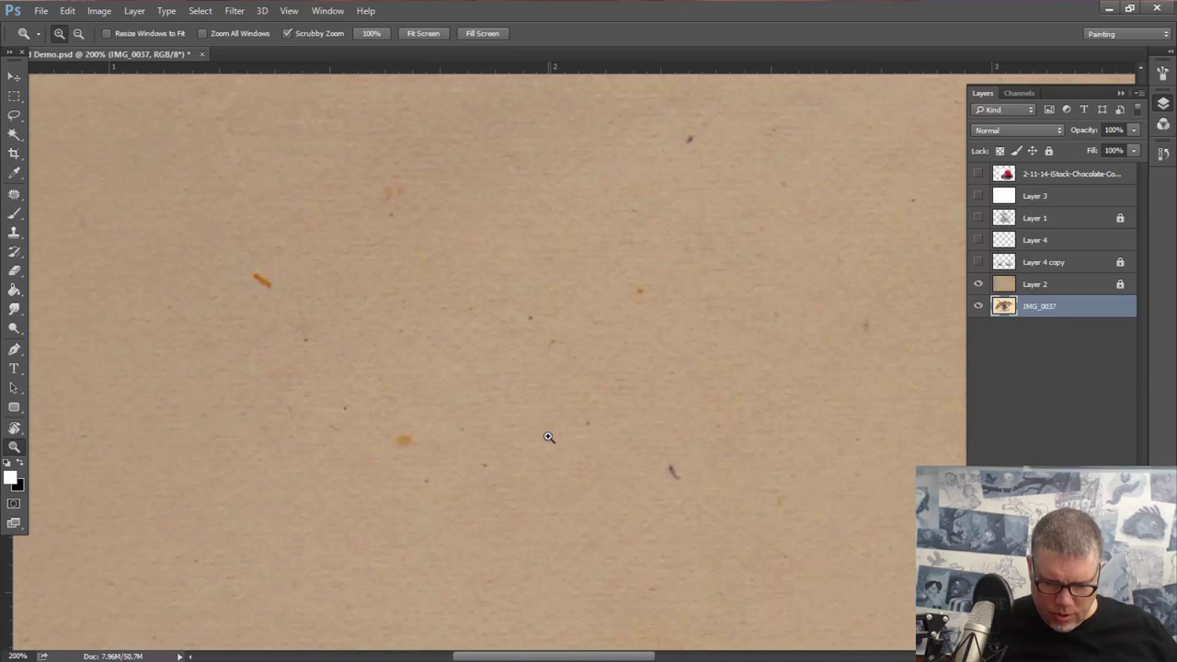
pyautogui.press('alt')
pyautogui.keyDown('alt'); pyautogui.click(546, 448); pyautogui.keyUp('alt')
pyautogui.keyDown('alt'); pyautogui.click(546, 448); pyautogui.keyUp('alt')
pyautogui.moveTo(665, 549); pyautogui.dragTo(575, 395)
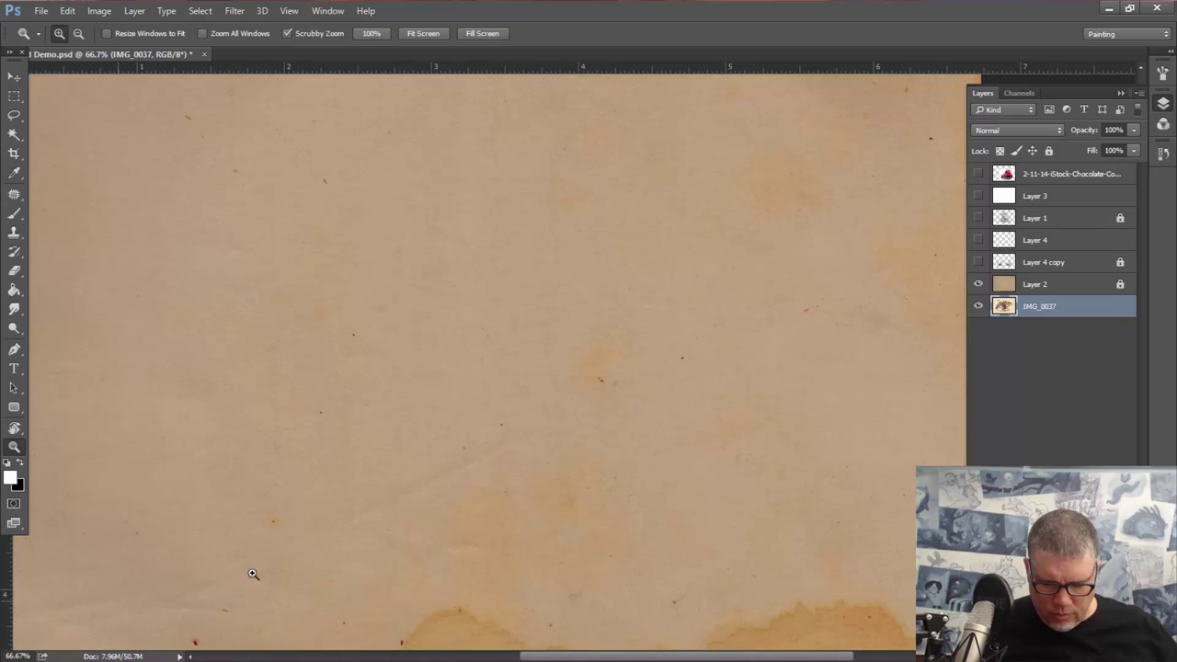
# Show the Layer 4 copy with the shaded spheres, and select and show Layer 4 for painting.
pyautogui.click(978, 262)
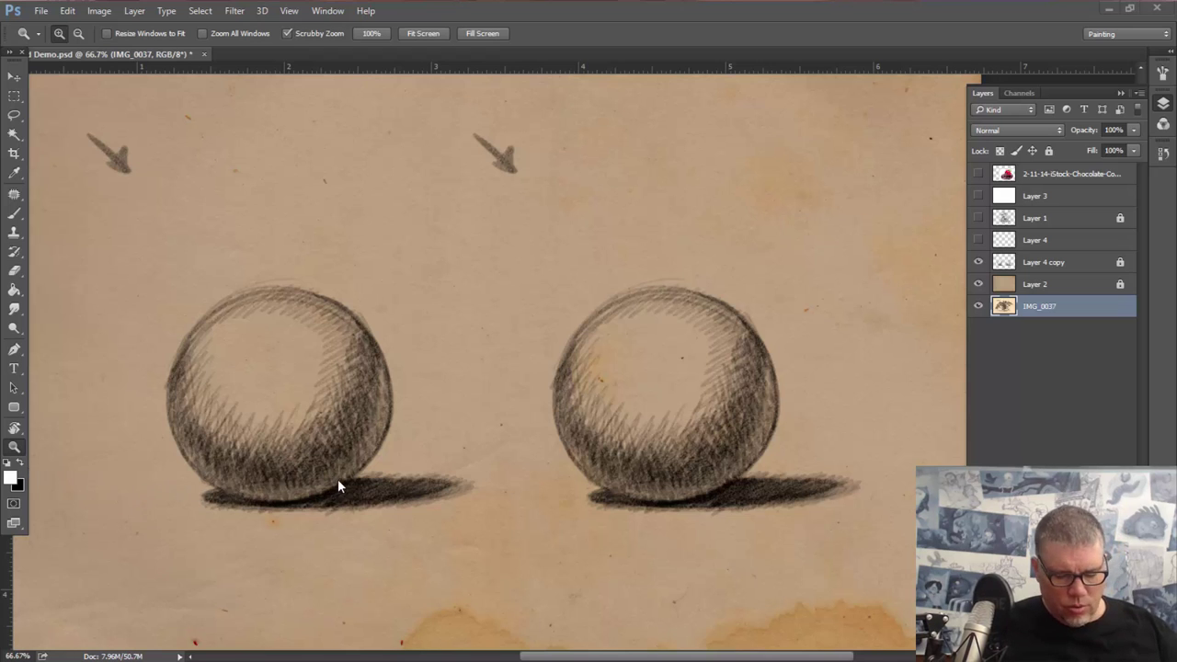
pyautogui.click(1036, 240)
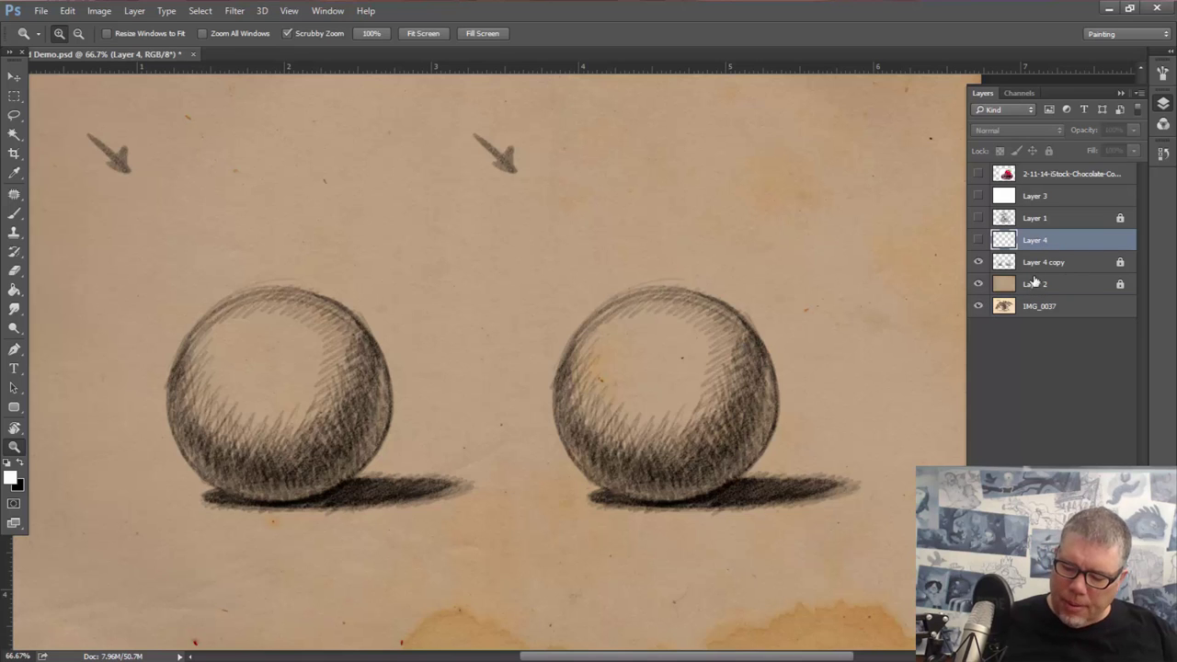
pyautogui.click(978, 240)
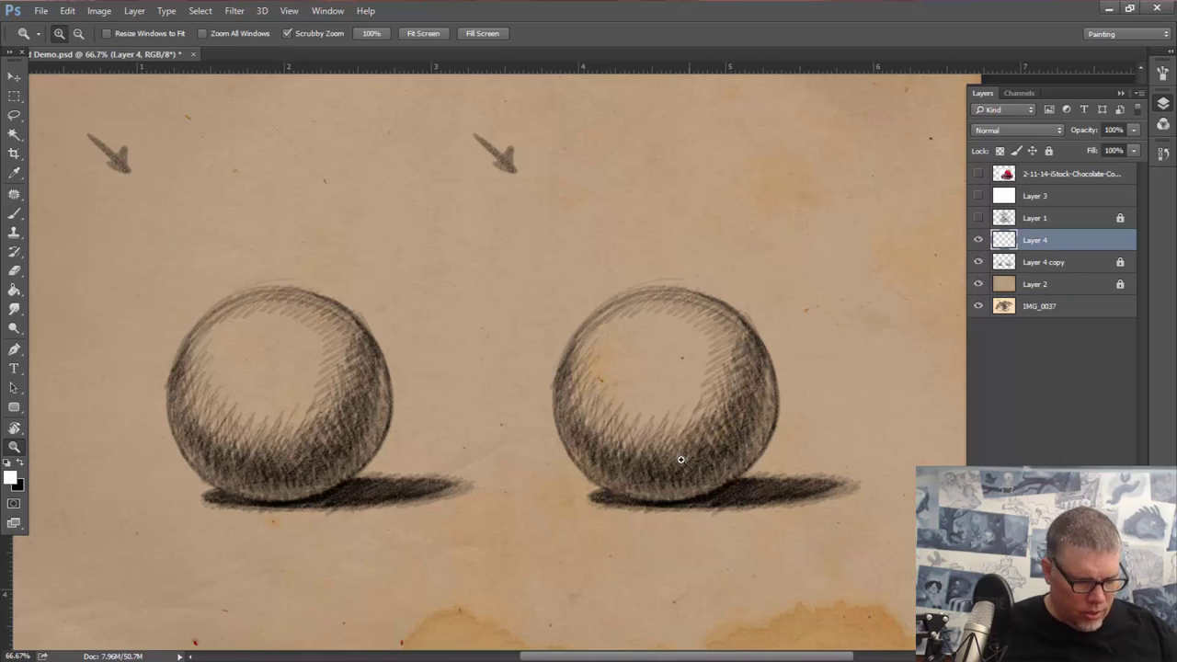
# Brush soft white hatched highlights over the lit side of the left sphere with the 15 px brush, brightest near its upper left.
pyautogui.press('b')
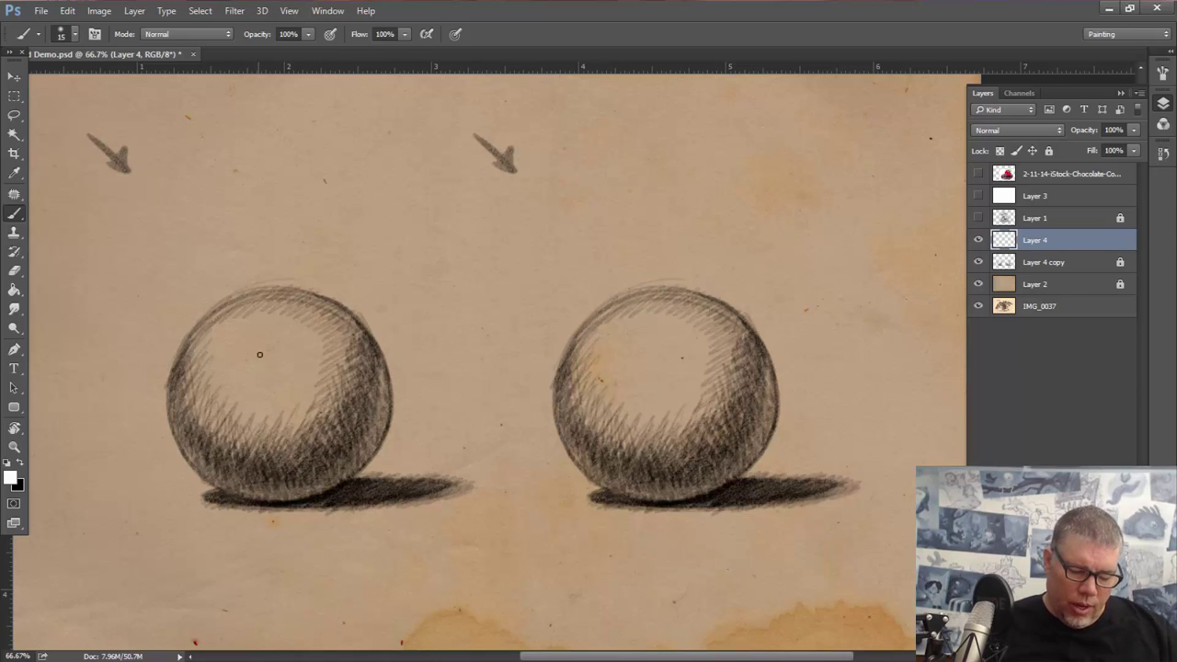
pyautogui.moveTo(250, 361)
pyautogui.mouseDown()
pyautogui.moveTo(275, 383)
pyautogui.moveTo(291, 351)
pyautogui.moveTo(248, 383)
pyautogui.moveTo(259, 319)
pyautogui.moveTo(230, 349)
pyautogui.moveTo(213, 347)
pyautogui.moveTo(229, 326)
pyautogui.moveTo(257, 378)
pyautogui.moveTo(280, 383)
pyautogui.moveTo(286, 345)
pyautogui.moveTo(266, 317)
pyautogui.moveTo(249, 358)
pyautogui.moveTo(253, 366)
pyautogui.moveTo(301, 341)
pyautogui.moveTo(294, 385)
pyautogui.moveTo(244, 358)
pyautogui.moveTo(248, 379)
pyautogui.moveTo(228, 356)
pyautogui.moveTo(220, 379)
pyautogui.moveTo(234, 355)
pyautogui.mouseUp()
pyautogui.moveTo(265, 399)
pyautogui.mouseDown()
pyautogui.moveTo(296, 368)
pyautogui.moveTo(303, 395)
pyautogui.mouseUp()
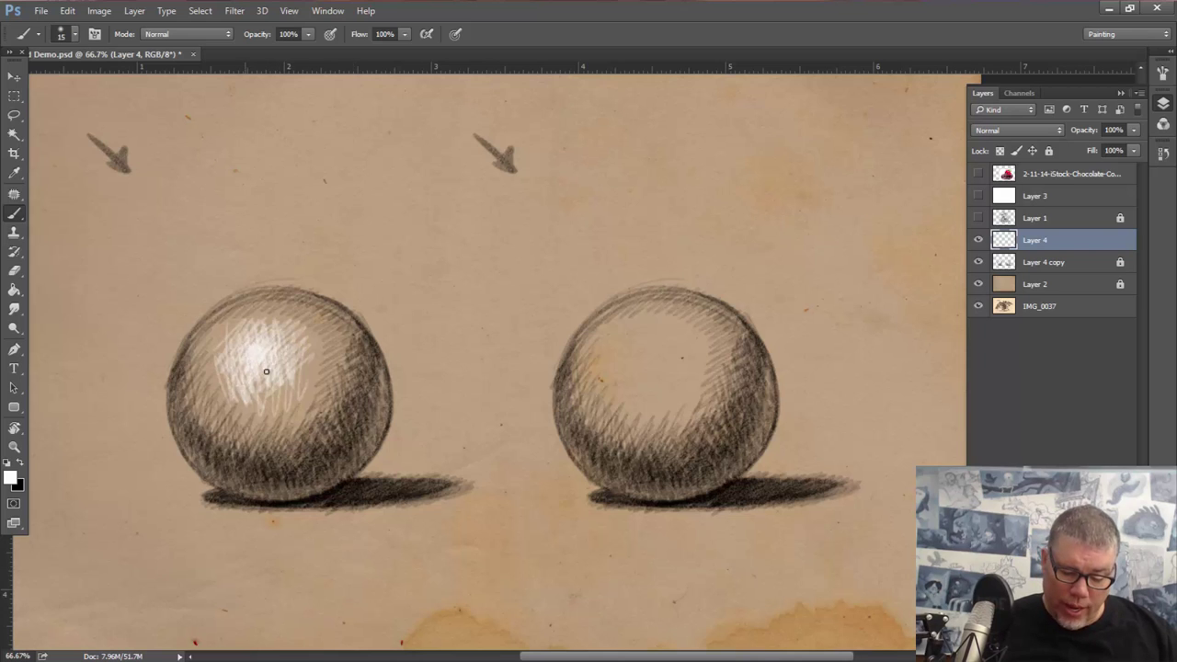
pyautogui.moveTo(266, 371)
pyautogui.mouseDown()
pyautogui.moveTo(312, 355)
pyautogui.moveTo(314, 368)
pyautogui.moveTo(269, 417)
pyautogui.moveTo(232, 348)
pyautogui.moveTo(204, 367)
pyautogui.moveTo(221, 334)
pyautogui.moveTo(219, 353)
pyautogui.moveTo(239, 380)
pyautogui.moveTo(267, 374)
pyautogui.moveTo(302, 330)
pyautogui.moveTo(284, 360)
pyautogui.moveTo(271, 342)
pyautogui.moveTo(235, 382)
pyautogui.moveTo(308, 344)
pyautogui.moveTo(290, 372)
pyautogui.moveTo(274, 335)
pyautogui.moveTo(315, 347)
pyautogui.moveTo(303, 375)
pyautogui.mouseUp()
pyautogui.moveTo(235, 392)
pyautogui.mouseDown()
pyautogui.moveTo(204, 396)
pyautogui.moveTo(244, 313)
pyautogui.moveTo(199, 338)
pyautogui.moveTo(246, 319)
pyautogui.moveTo(218, 351)
pyautogui.moveTo(284, 307)
pyautogui.moveTo(321, 325)
pyautogui.moveTo(328, 401)
pyautogui.moveTo(262, 394)
pyautogui.moveTo(222, 443)
pyautogui.moveTo(204, 402)
pyautogui.moveTo(214, 327)
pyautogui.mouseUp()
pyautogui.moveTo(189, 377)
pyautogui.mouseDown()
pyautogui.moveTo(285, 452)
pyautogui.moveTo(308, 437)
pyautogui.moveTo(298, 353)
pyautogui.moveTo(350, 383)
pyautogui.moveTo(341, 320)
pyautogui.moveTo(318, 364)
pyautogui.moveTo(279, 297)
pyautogui.moveTo(258, 354)
pyautogui.moveTo(240, 343)
pyautogui.moveTo(226, 356)
pyautogui.moveTo(235, 311)
pyautogui.moveTo(224, 311)
pyautogui.moveTo(207, 385)
pyautogui.mouseUp()
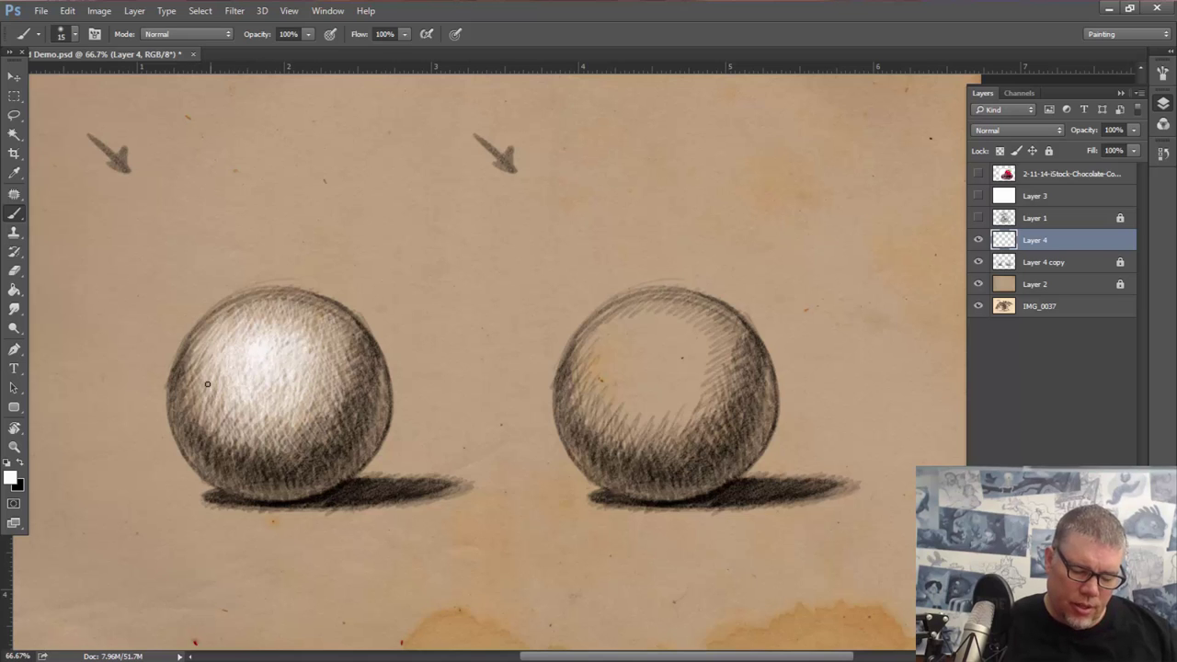
pyautogui.moveTo(215, 446)
pyautogui.mouseDown()
pyautogui.moveTo(240, 433)
pyautogui.moveTo(311, 445)
pyautogui.moveTo(317, 419)
pyautogui.mouseUp()
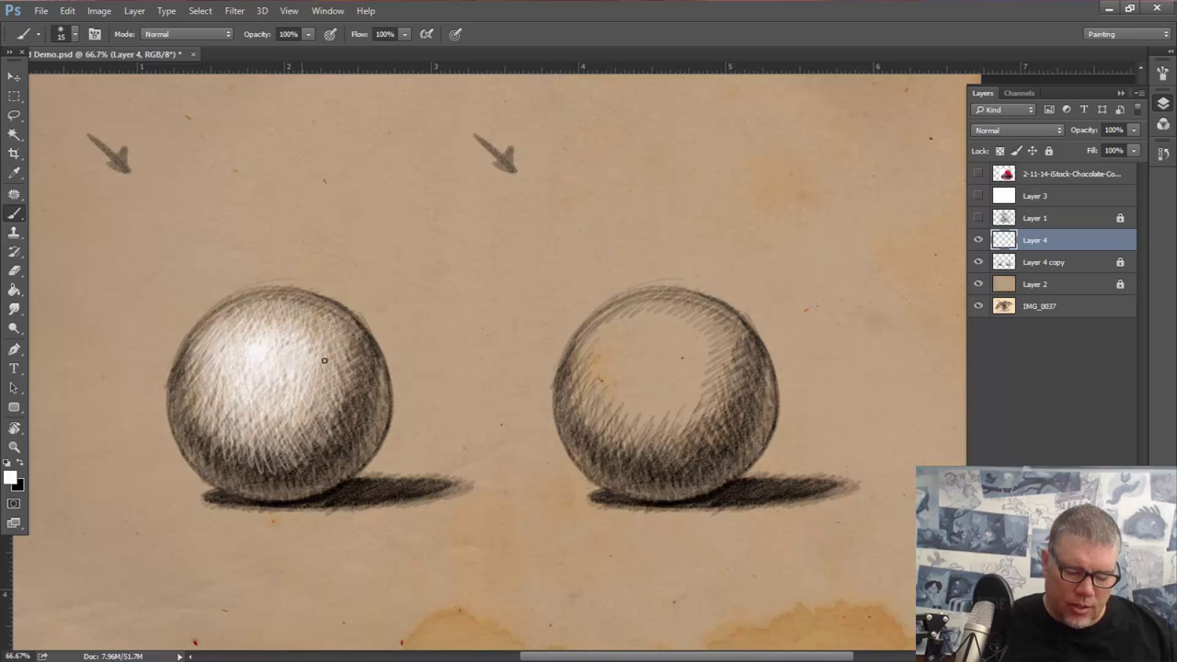
pyautogui.moveTo(324, 360); pyautogui.dragTo(342, 370)
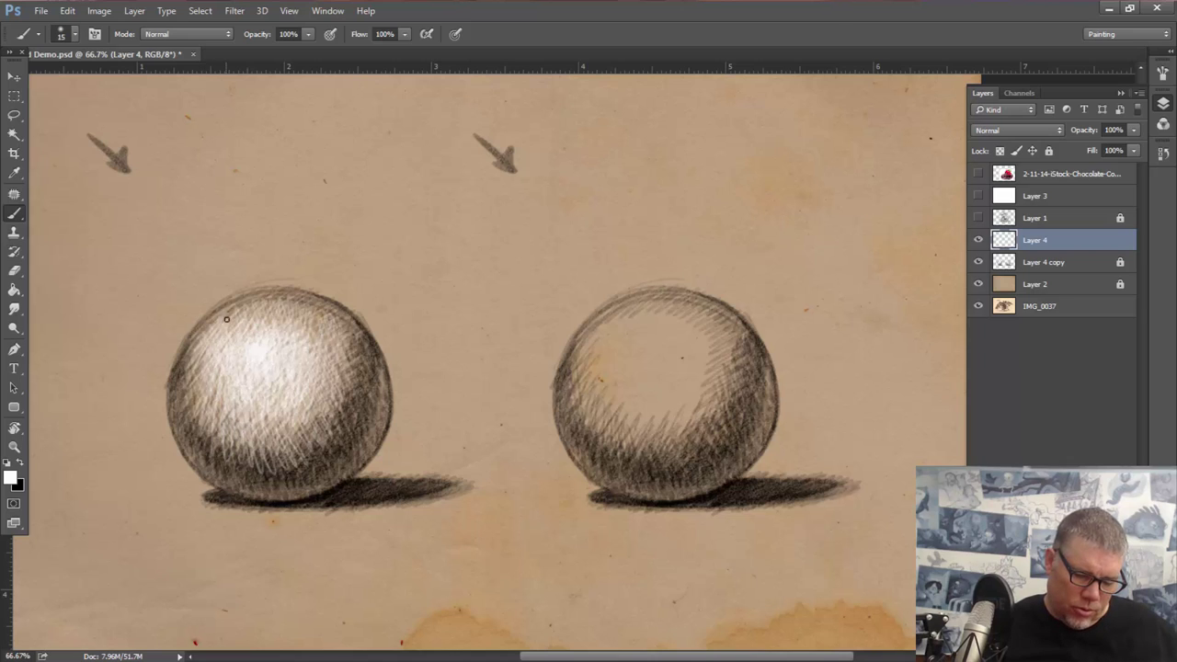
pyautogui.moveTo(298, 343)
pyautogui.mouseDown()
pyautogui.moveTo(333, 340)
pyautogui.moveTo(329, 405)
pyautogui.moveTo(288, 411)
pyautogui.moveTo(264, 445)
pyautogui.moveTo(221, 404)
pyautogui.moveTo(194, 355)
pyautogui.moveTo(193, 395)
pyautogui.mouseUp()
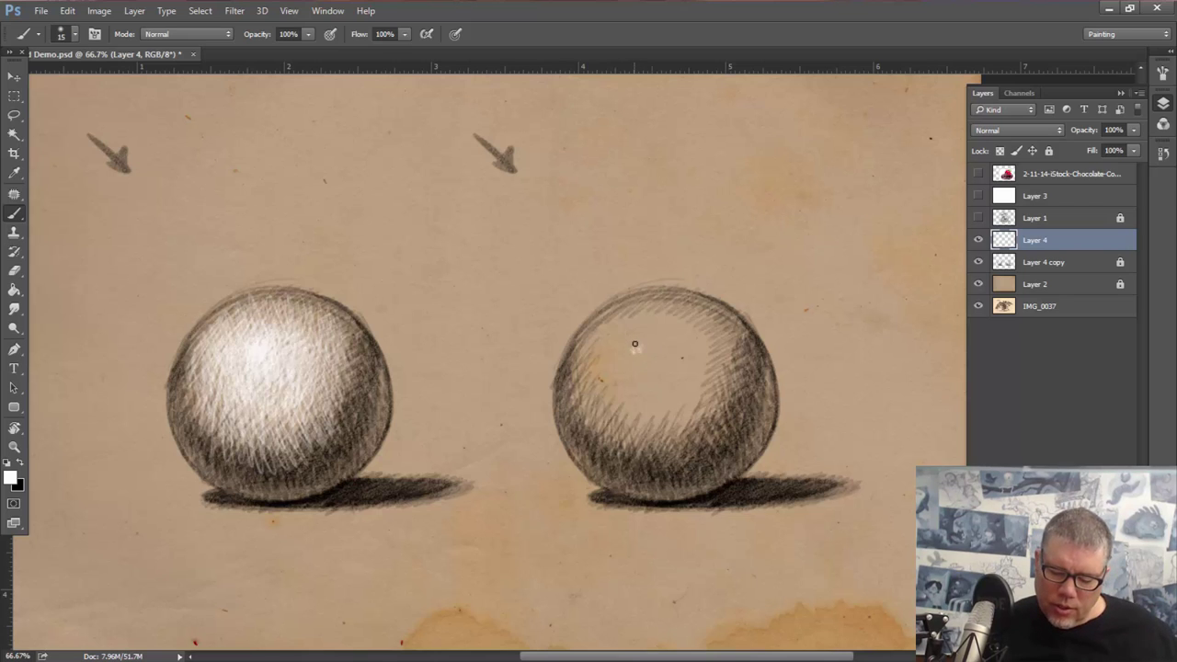
# Paint a small bright white highlight on the right sphere and white reflected light on the ground beside its shadow; undo the trial outline stroke.
pyautogui.moveTo(638, 339); pyautogui.dragTo(631, 356)
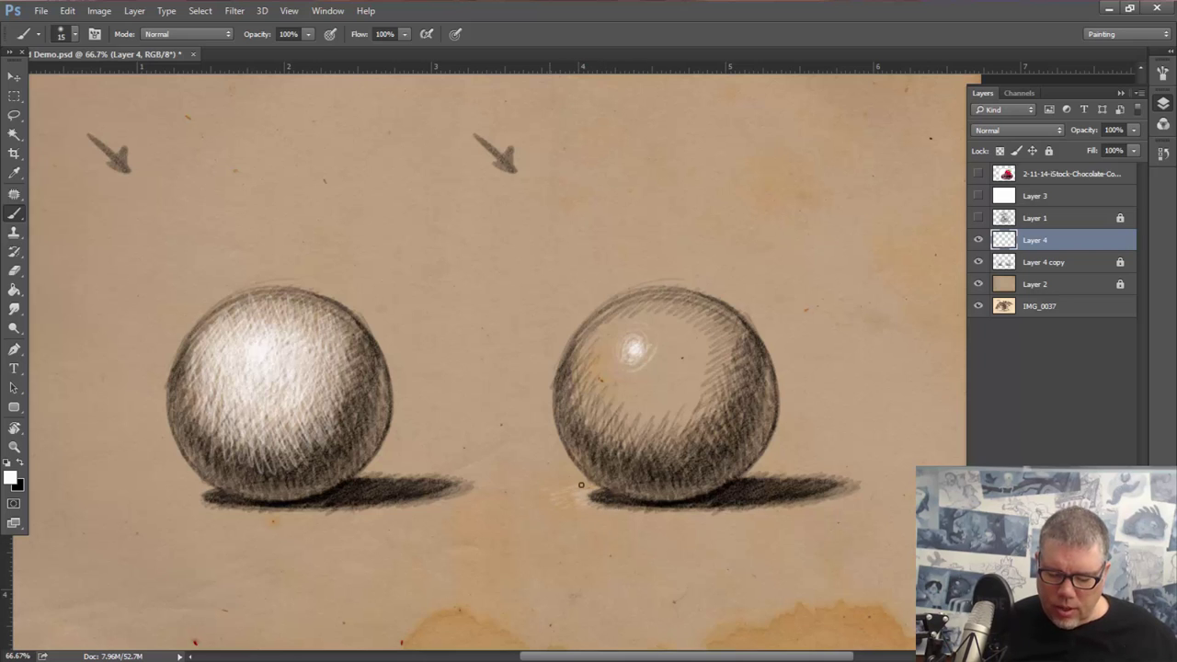
pyautogui.moveTo(580, 490); pyautogui.dragTo(576, 504)
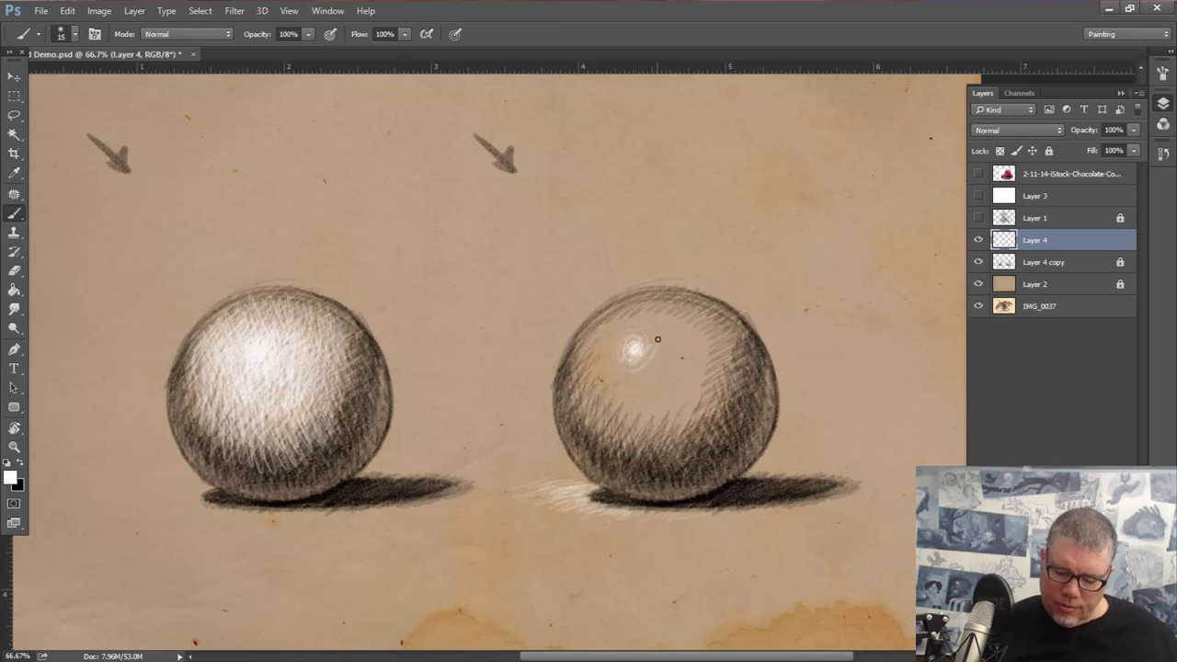
pyautogui.moveTo(657, 339)
pyautogui.mouseDown()
pyautogui.moveTo(614, 363)
pyautogui.moveTo(581, 423)
pyautogui.moveTo(722, 331)
pyautogui.moveTo(646, 348)
pyautogui.mouseUp()
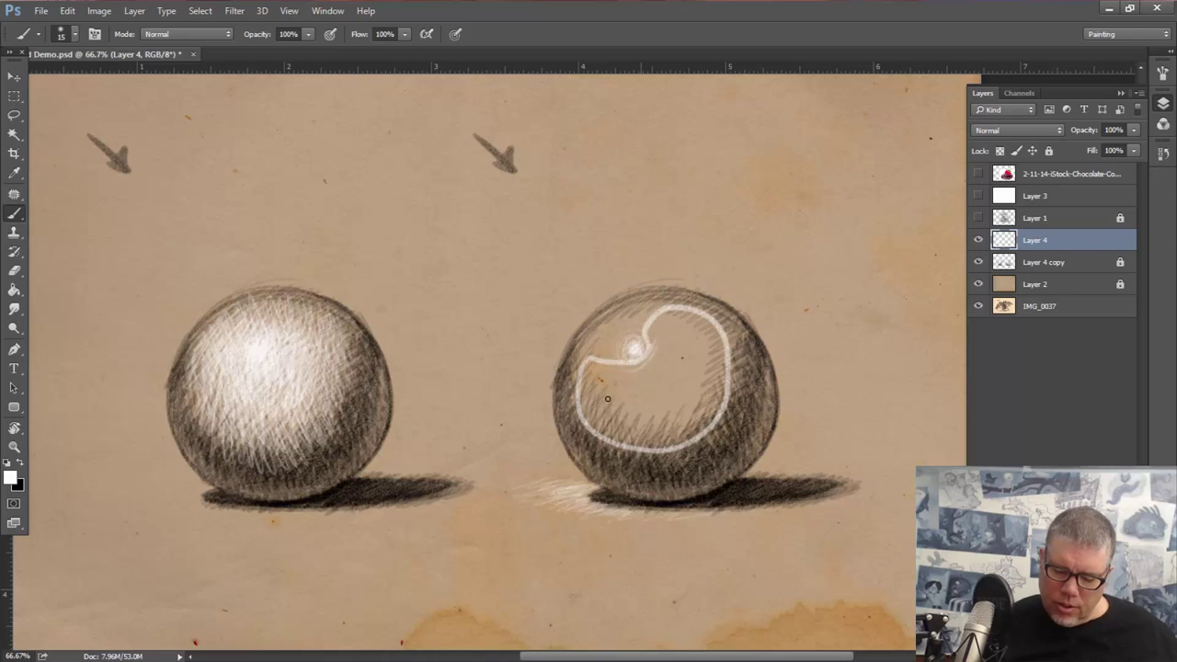
pyautogui.hotkey('ctrl', 'z')
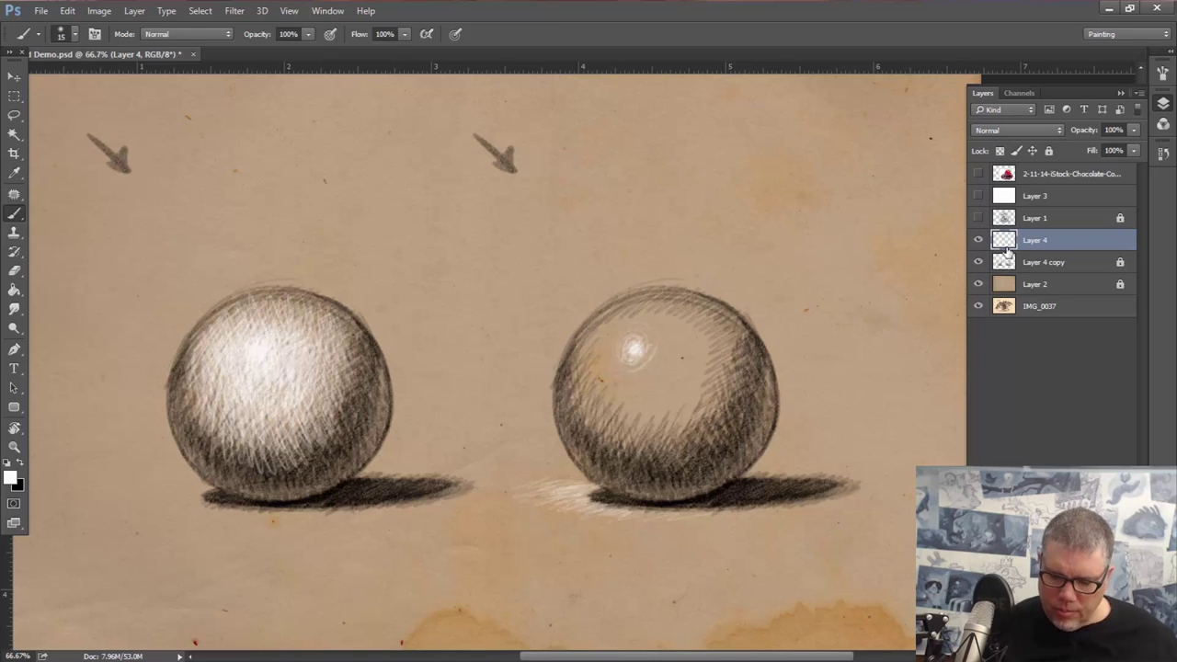
# Show the white Layer 3 and the chocolate-dipped strawberry photo layer above it.
pyautogui.click(978, 196)
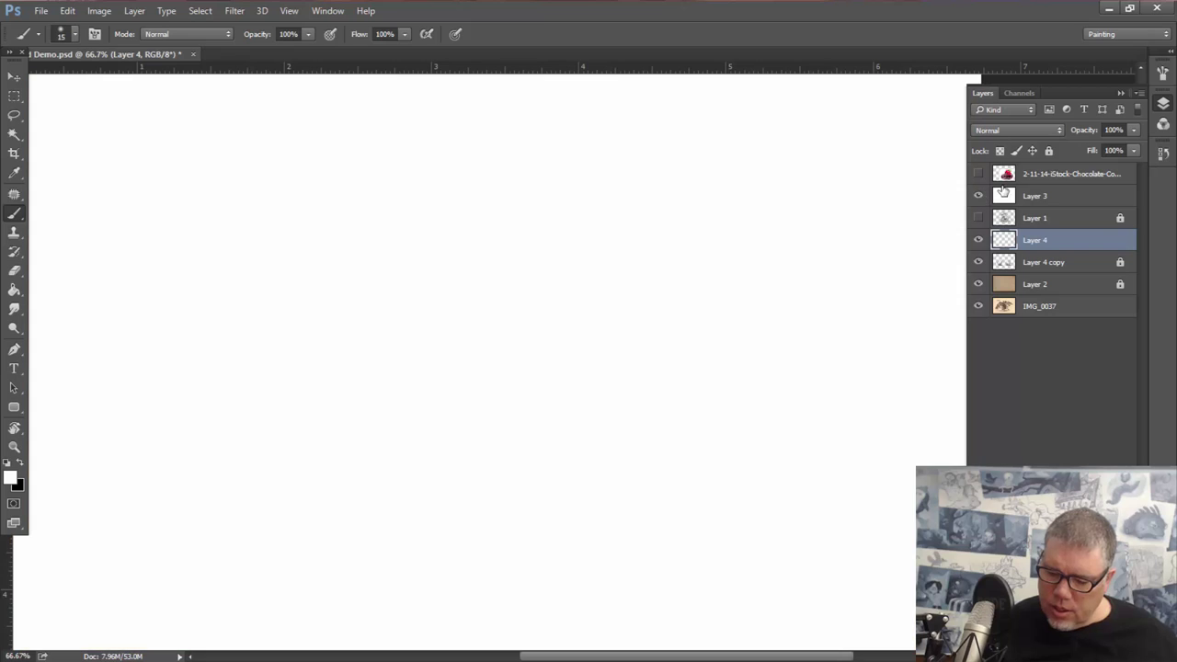
pyautogui.click(979, 173)
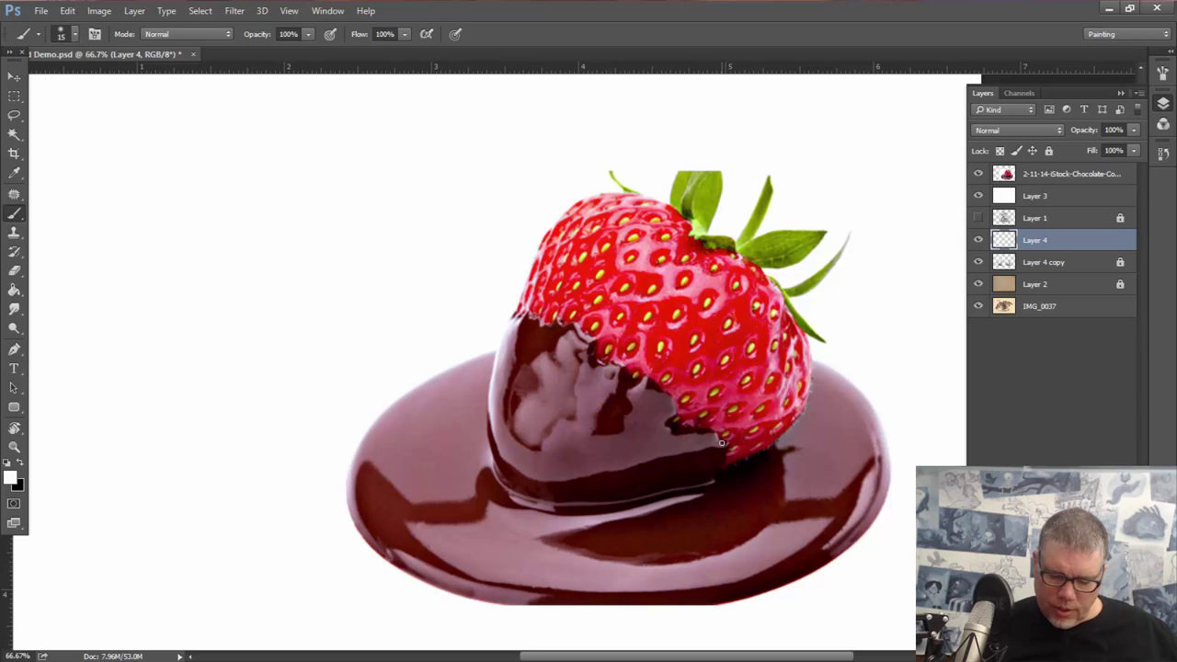
# Turn off the brush's Texture option and sample the light mauve reflection in the chocolate puddle as the painting colour.
pyautogui.click(1163, 75)
pyautogui.click(878, 144)
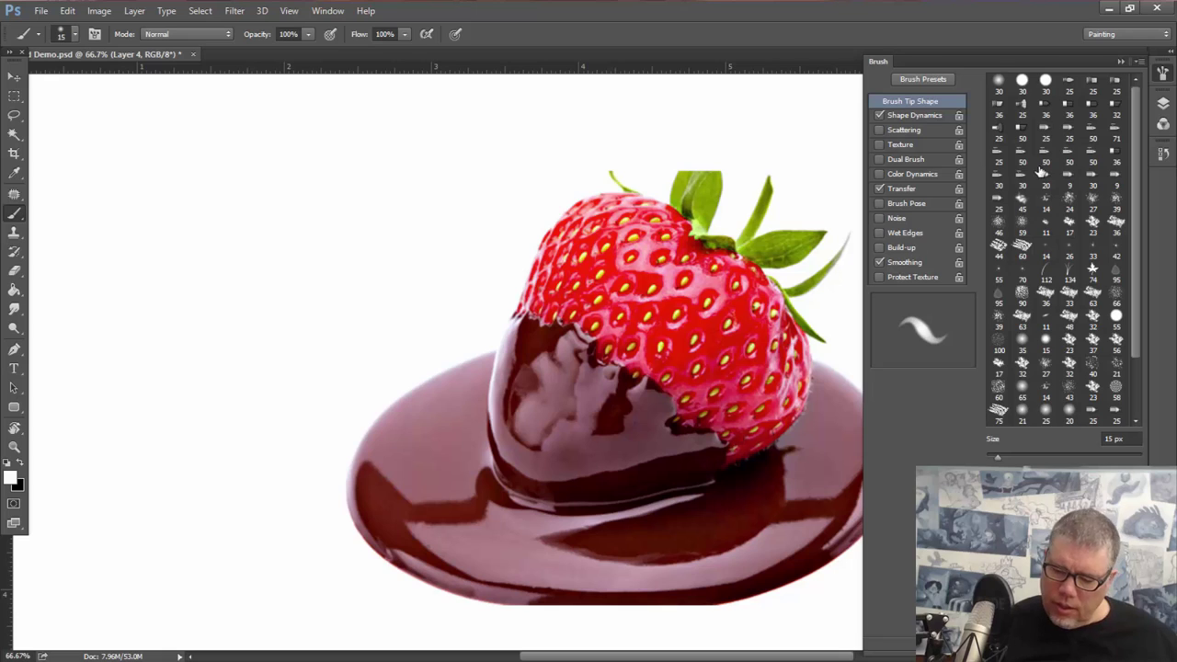
pyautogui.click(1120, 61)
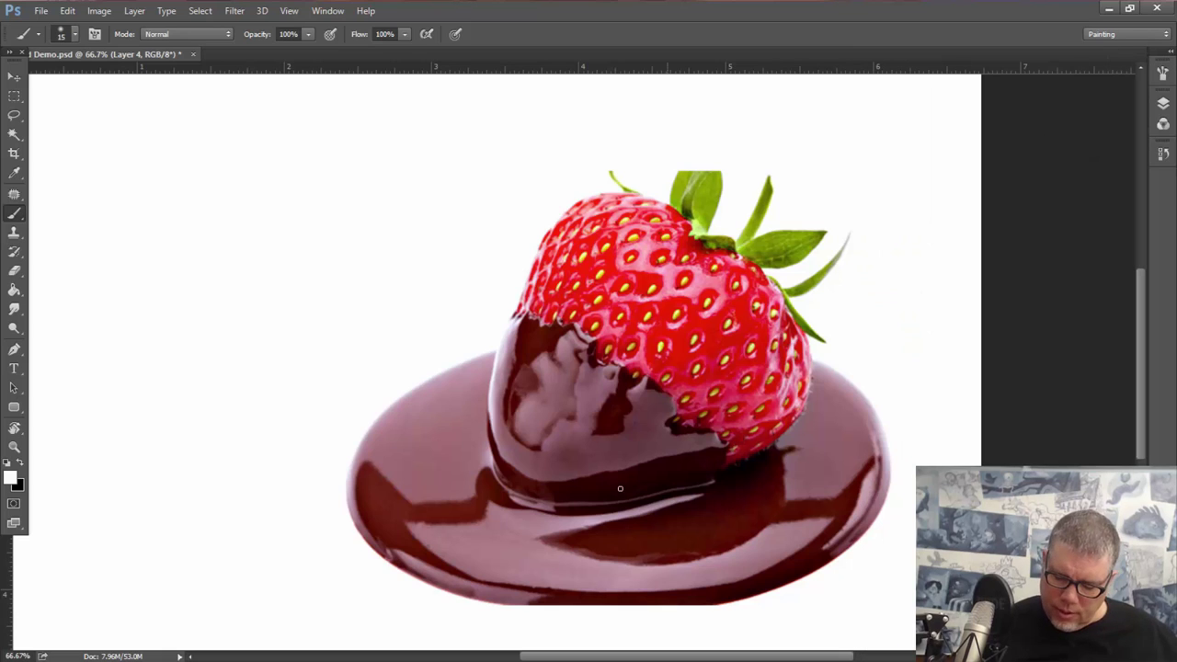
pyautogui.keyDown('alt'); pyautogui.click(533, 546); pyautogui.keyUp('alt')
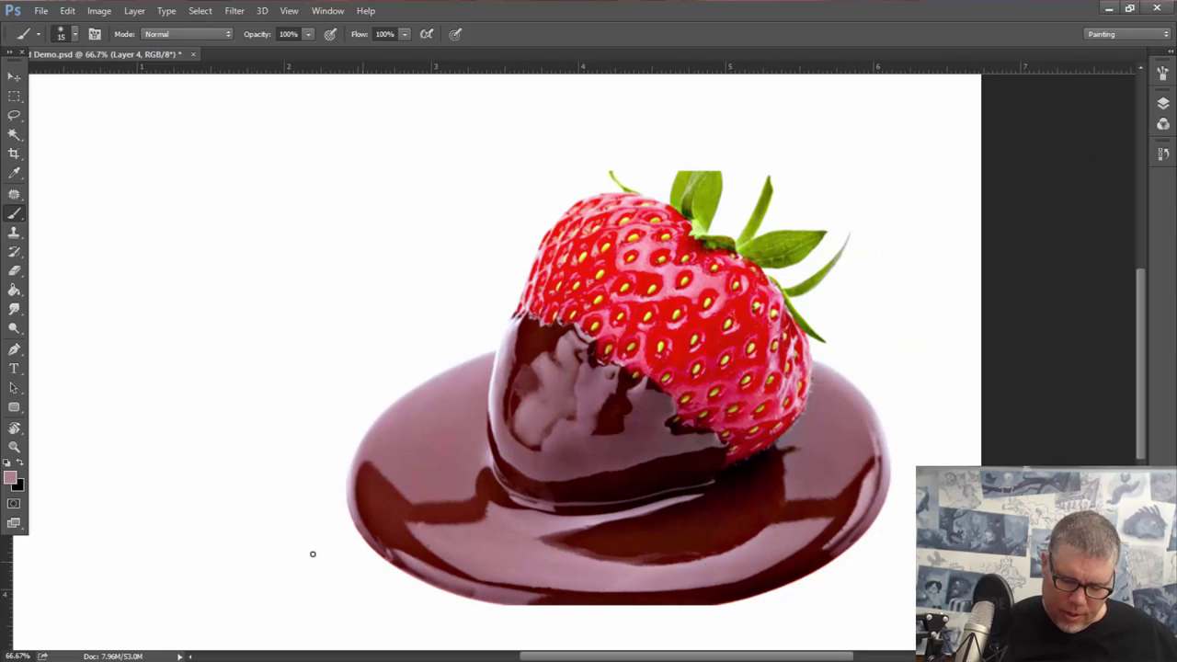
# Enlarge the brush to 40 px and add a new empty layer above the chocolate-dipped strawberry photo.
pyautogui.press(']')
pyautogui.press(']')
pyautogui.press(']')
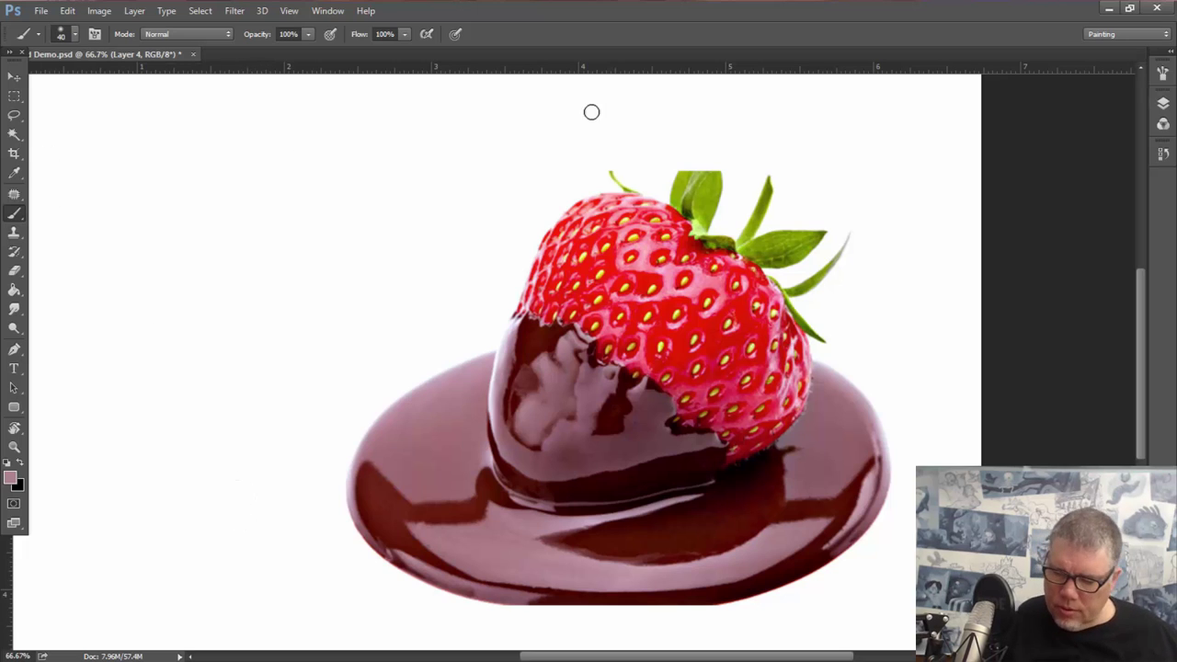
pyautogui.click(1163, 108)
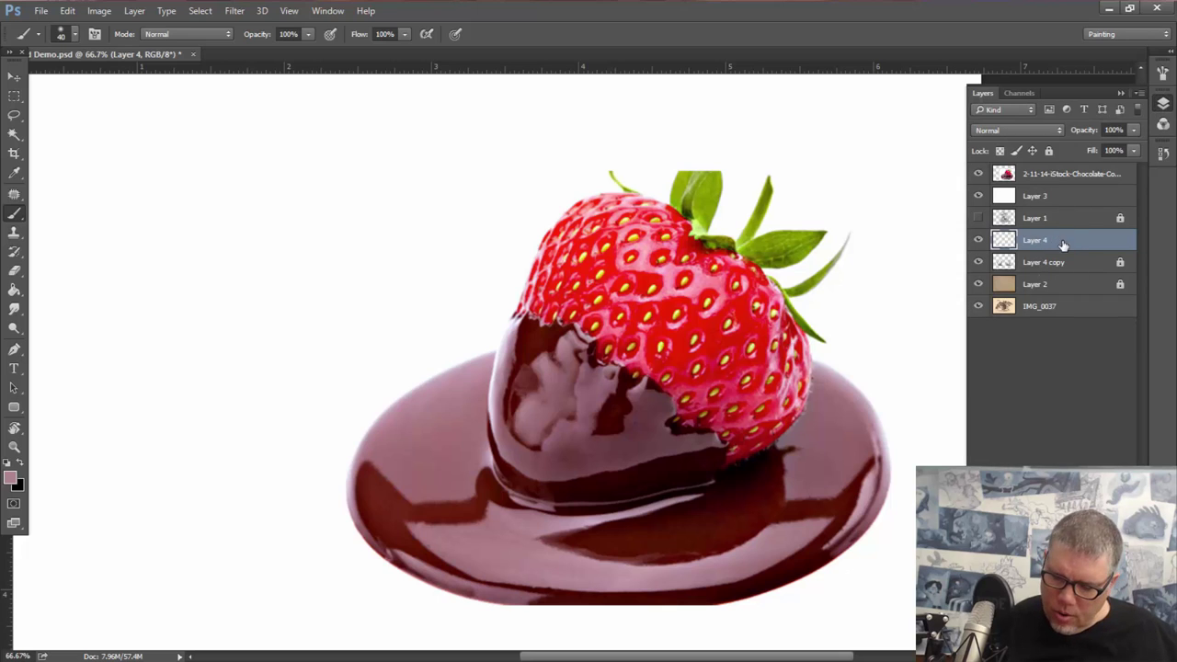
pyautogui.click(1048, 175)
pyautogui.hotkey('ctrl', 'shift', 'alt', 'n')
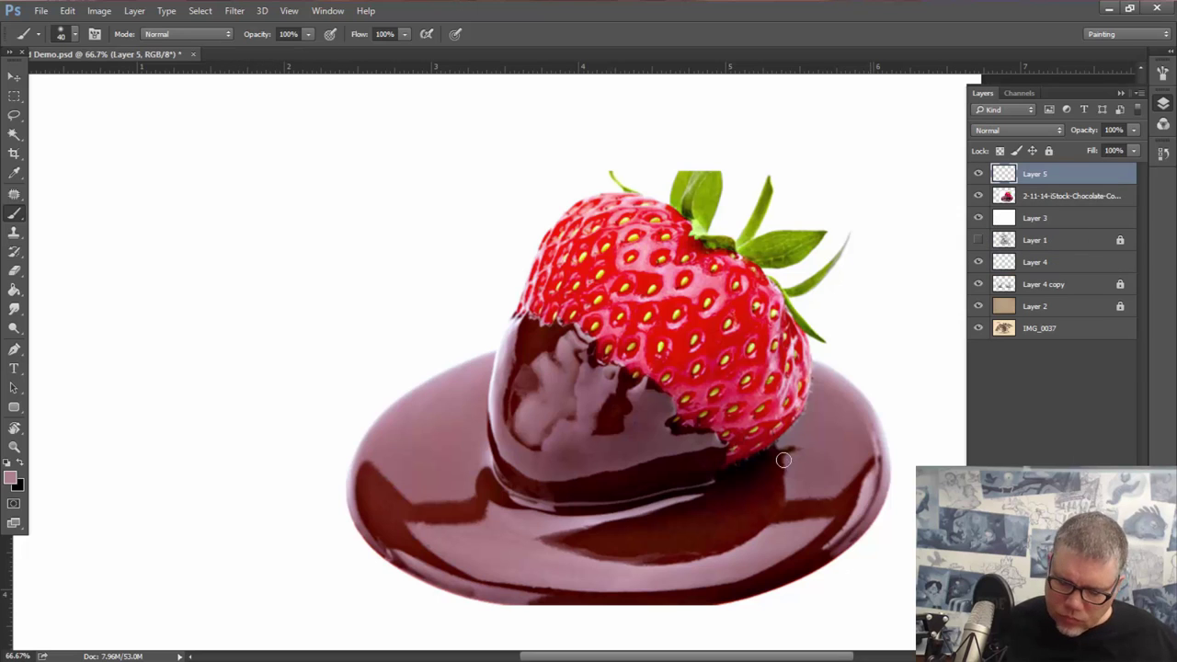
# Paint a mauve swatch beside the chocolate puddle and a darker mauve one sampled from the dipped chocolate.
pyautogui.moveTo(202, 421); pyautogui.dragTo(202, 447)
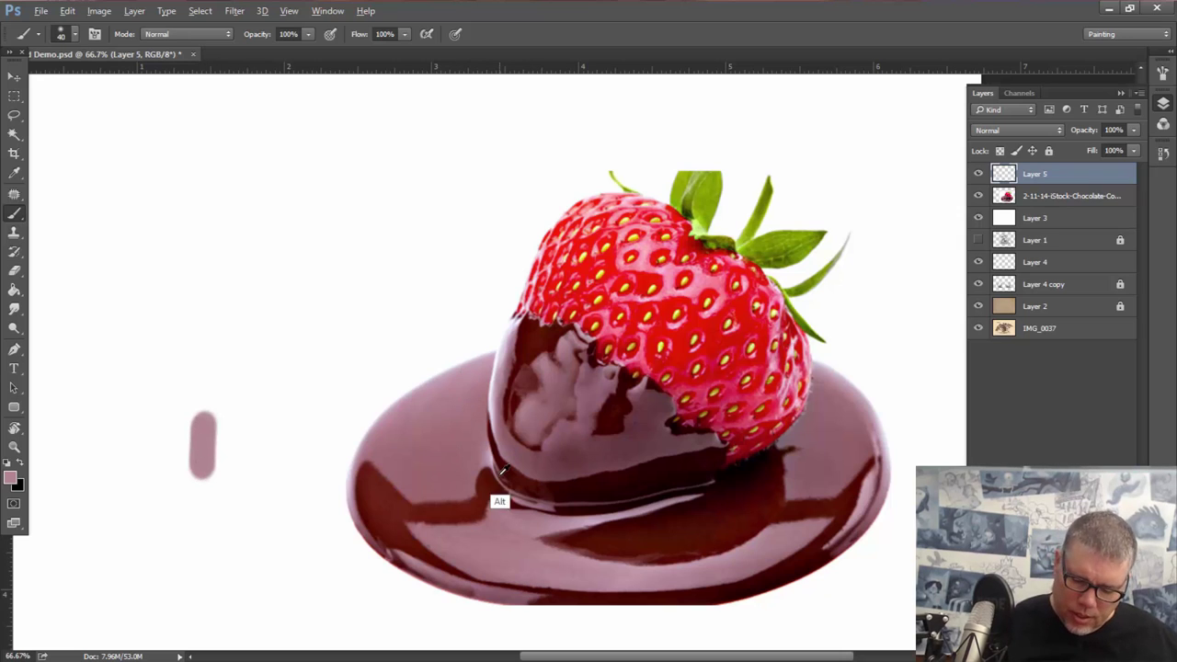
pyautogui.keyDown('alt'); pyautogui.click(590, 414); pyautogui.keyUp('alt')
pyautogui.moveTo(260, 414); pyautogui.dragTo(261, 482)
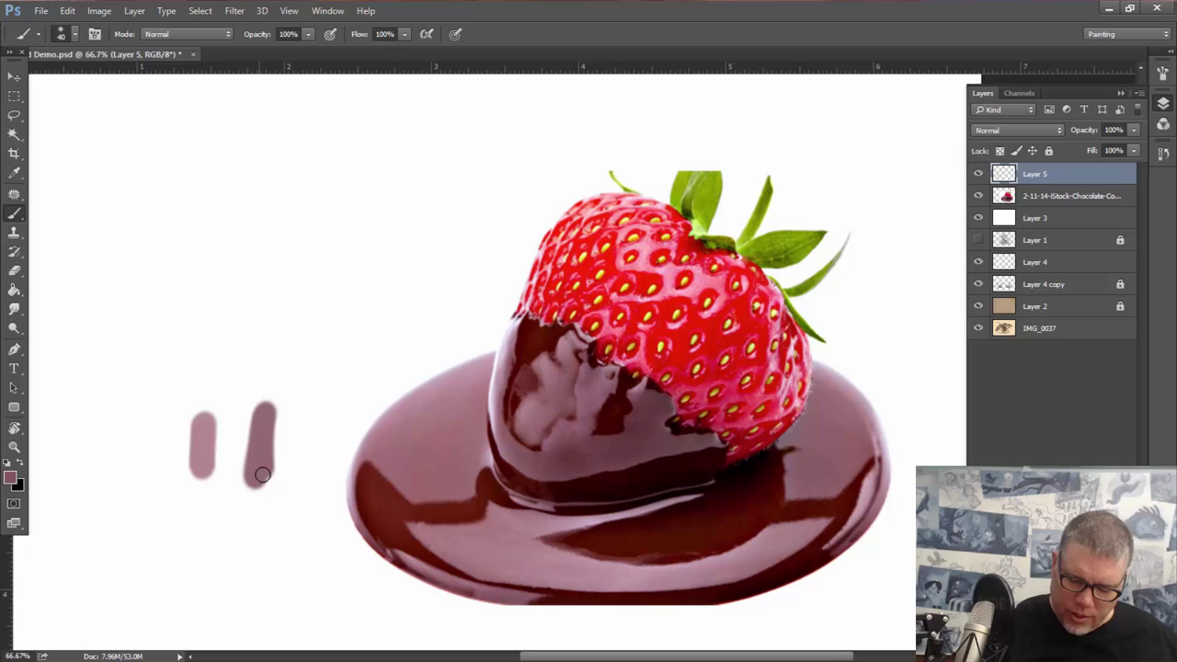
# Paint three pink swatches beside the strawberry, each sampled from a different reflection on its red skin.
pyautogui.keyDown('alt'); pyautogui.click(677, 267); pyautogui.keyUp('alt')
pyautogui.moveTo(336, 298)
pyautogui.mouseDown()
pyautogui.moveTo(332, 341)
pyautogui.moveTo(333, 276)
pyautogui.moveTo(324, 357)
pyautogui.mouseUp()
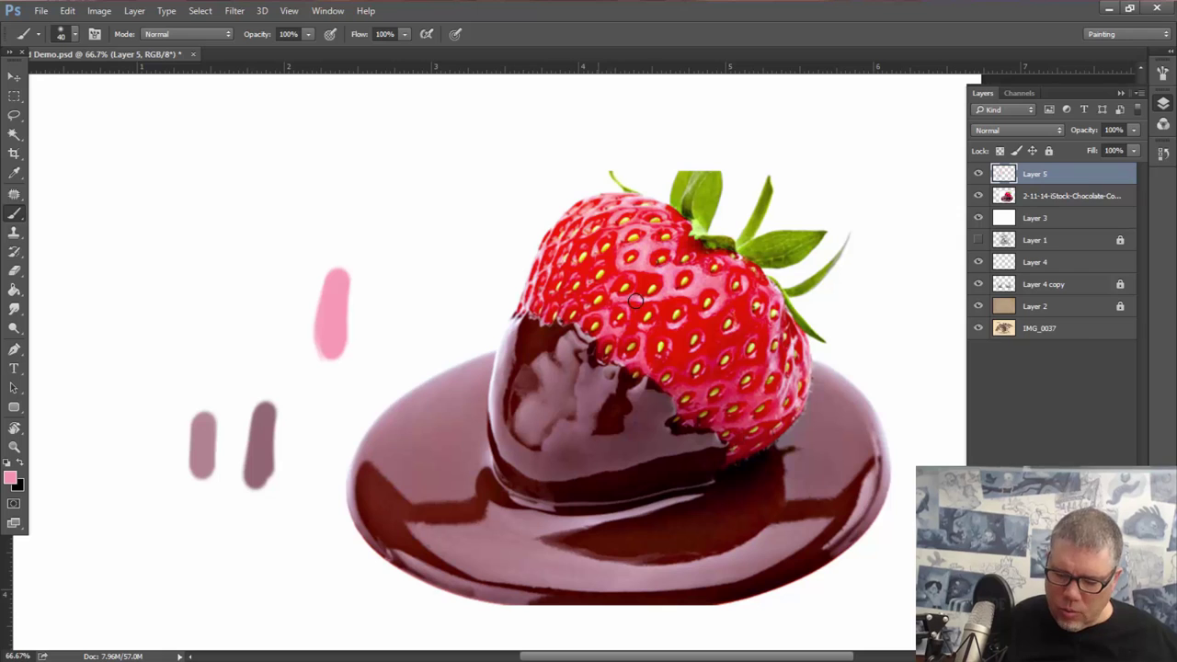
pyautogui.keyDown('alt'); pyautogui.click(643, 246); pyautogui.keyUp('alt')
pyautogui.moveTo(400, 259); pyautogui.dragTo(393, 317)
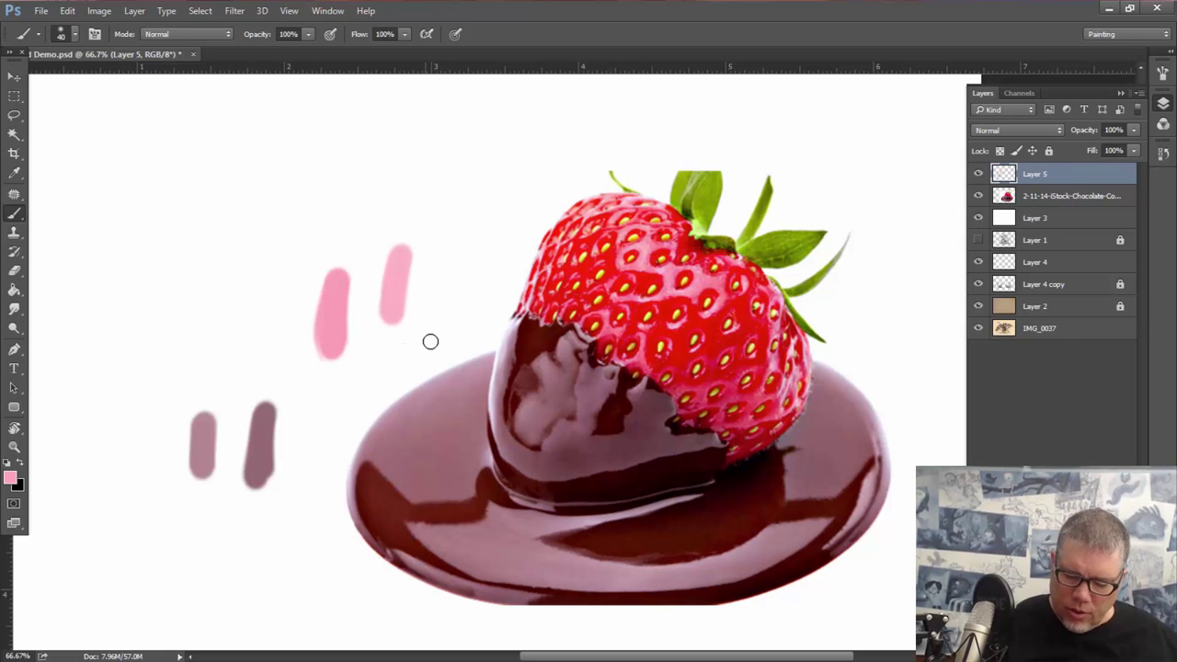
pyautogui.keyDown('alt'); pyautogui.click(552, 262); pyautogui.keyUp('alt')
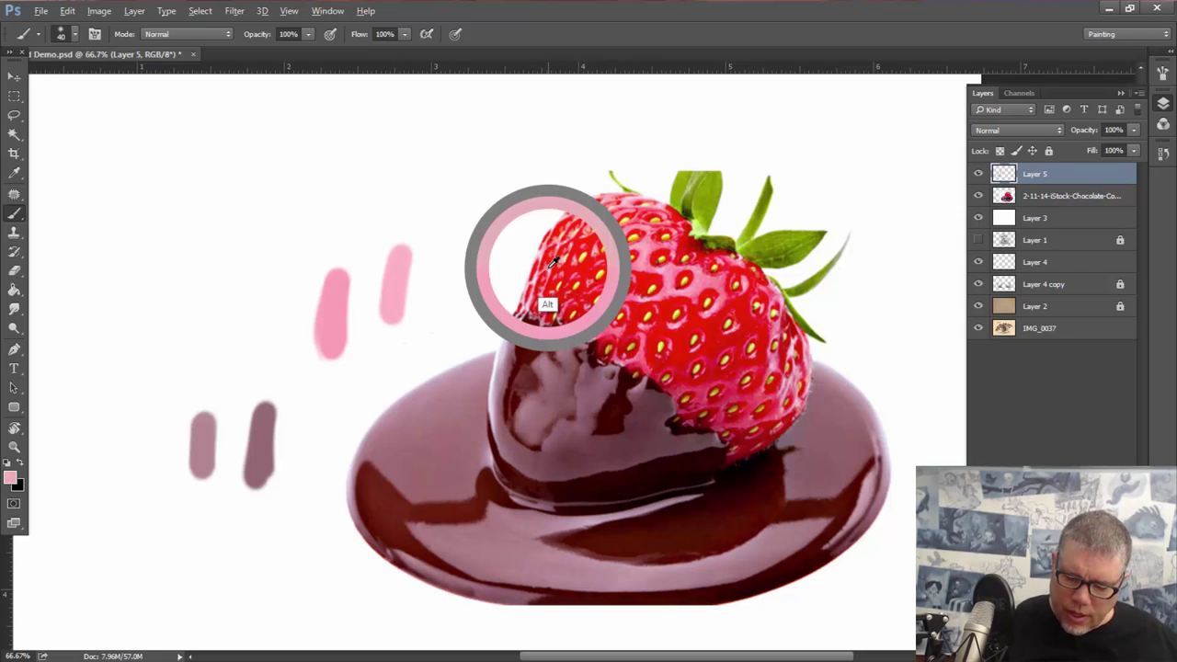
pyautogui.moveTo(441, 254); pyautogui.dragTo(439, 275)
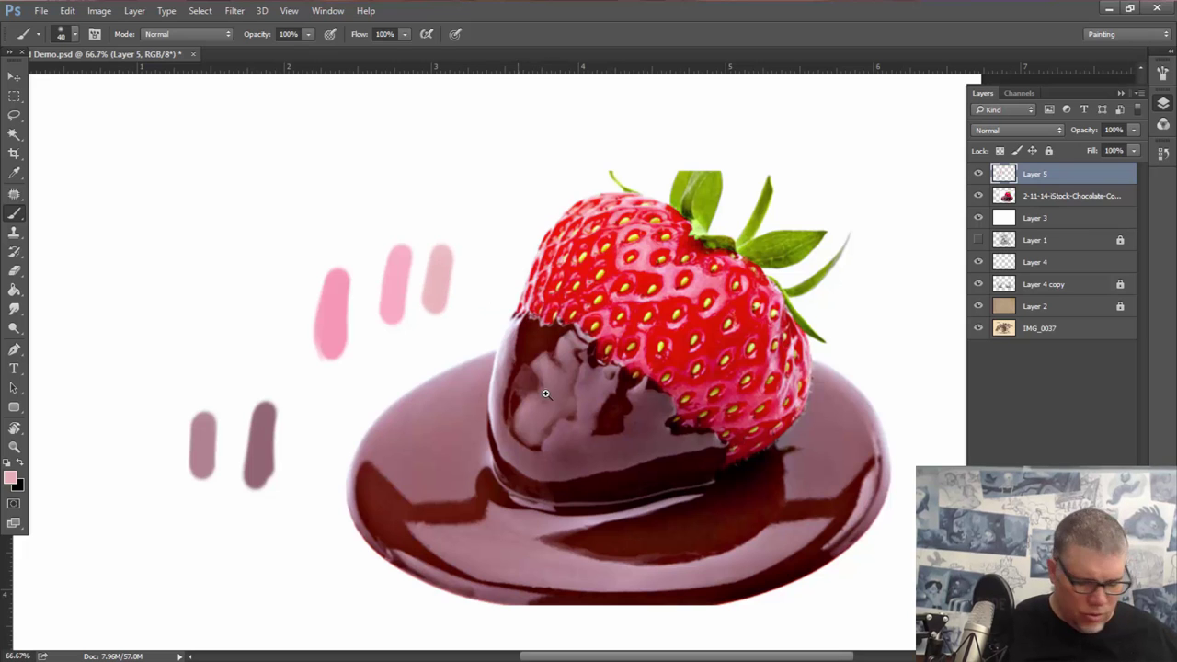
# Sample two pale pink highlights along the strawberry's left edge and paint a swatch of each beside the fruit.
pyautogui.press('z')
pyautogui.moveTo(563, 241); pyautogui.dragTo(632, 481)
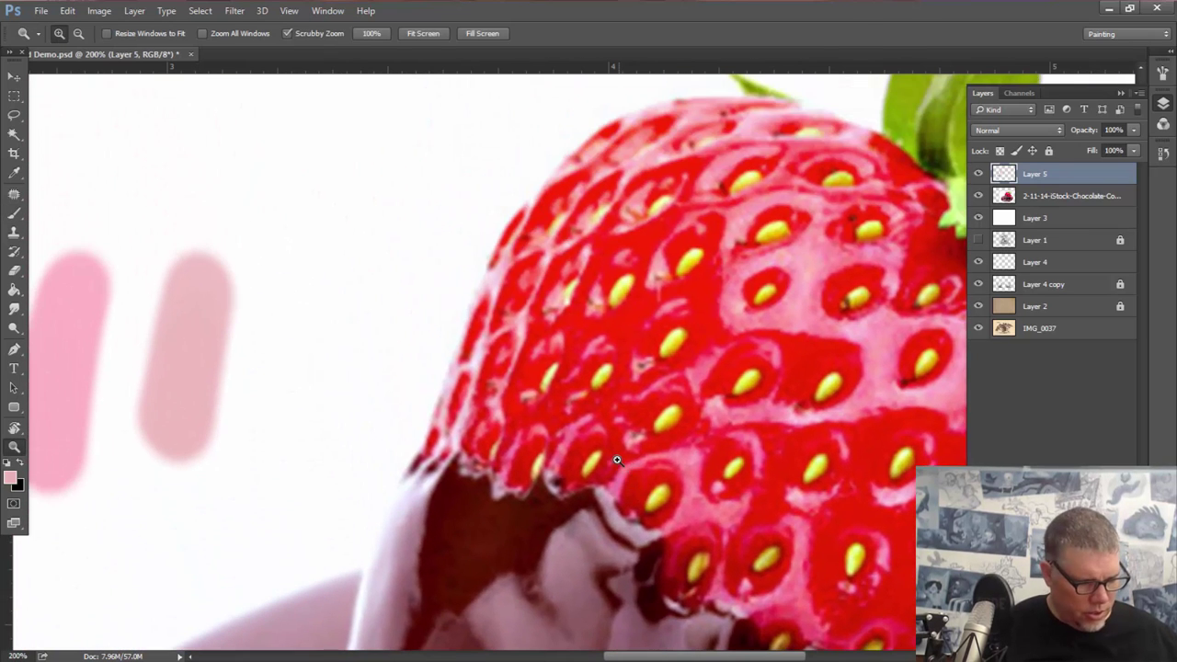
pyautogui.press('b')
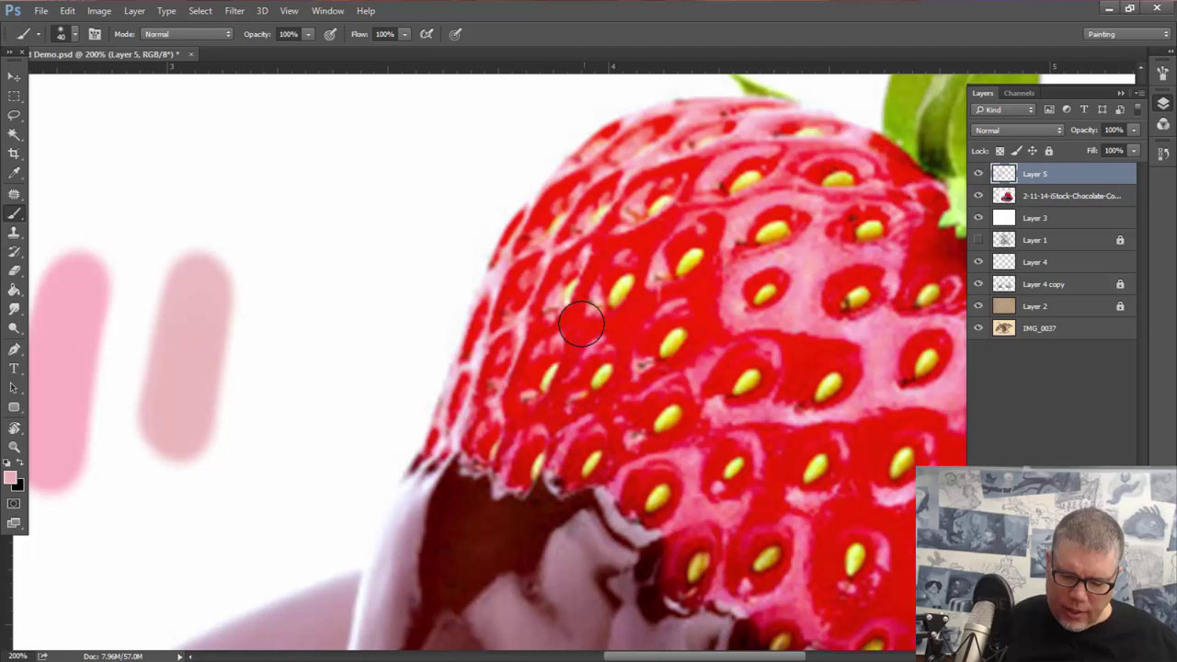
pyautogui.keyDown('alt'); pyautogui.click(521, 317); pyautogui.keyUp('alt')
pyautogui.moveTo(375, 328)
pyautogui.mouseDown()
pyautogui.moveTo(354, 369)
pyautogui.moveTo(352, 294)
pyautogui.mouseUp()
pyautogui.keyDown('alt'); pyautogui.click(631, 167); pyautogui.keyUp('alt')
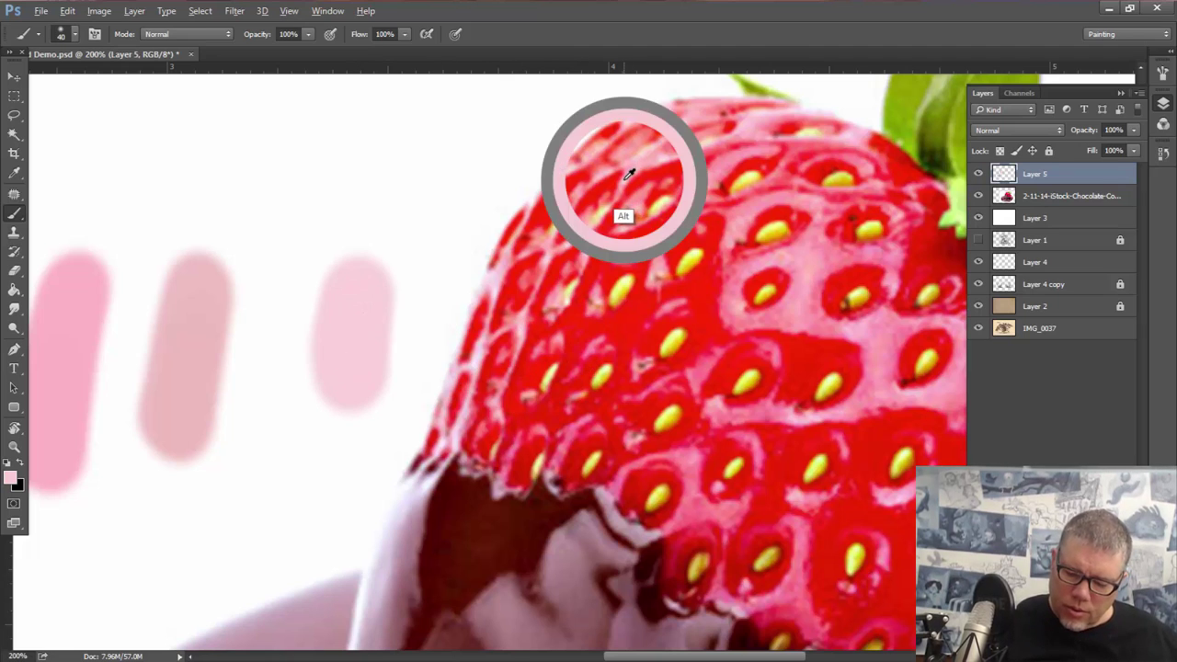
pyautogui.moveTo(403, 154); pyautogui.dragTo(446, 133)
# Sample the brightest highlight on the left rim of the chocolate coating and paint its swatch above the puddle.
pyautogui.click(14, 446)
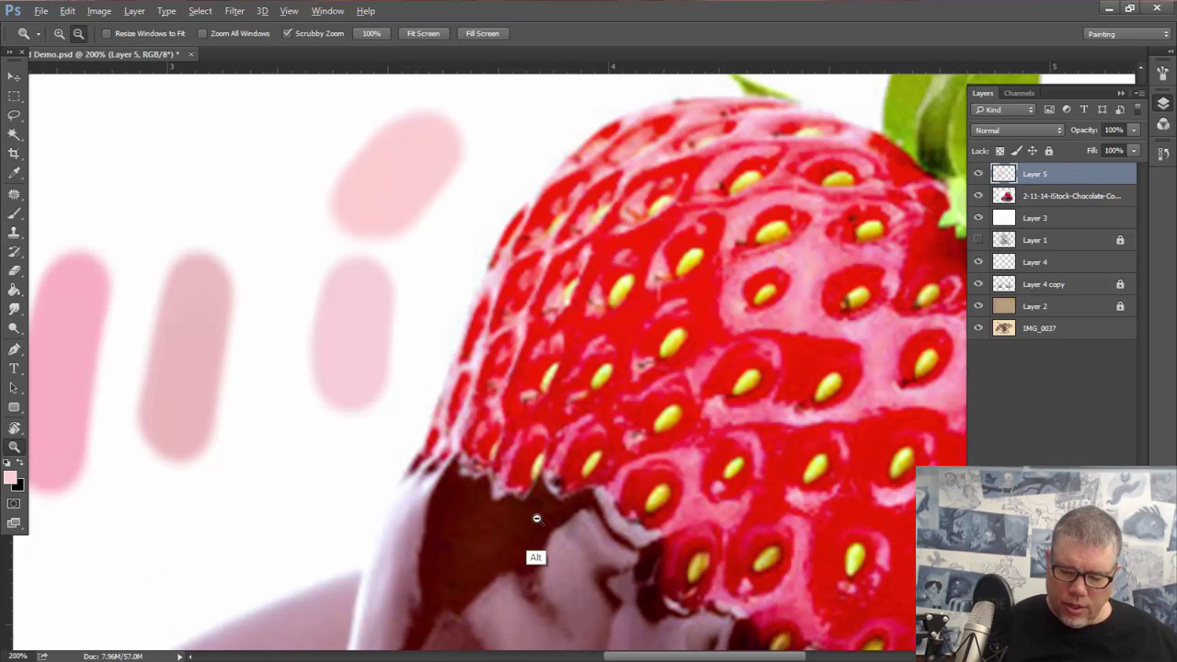
pyautogui.keyDown('alt'); pyautogui.click(552, 558); pyautogui.keyUp('alt')
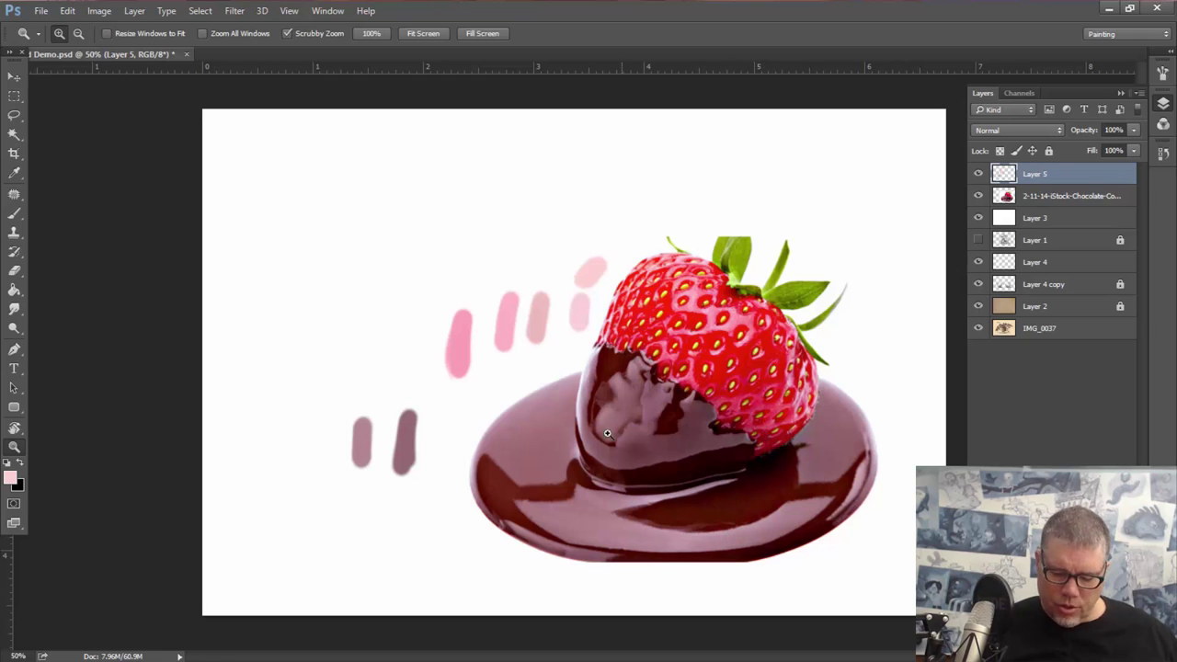
pyautogui.moveTo(594, 412); pyautogui.dragTo(598, 410)
pyautogui.press('b')
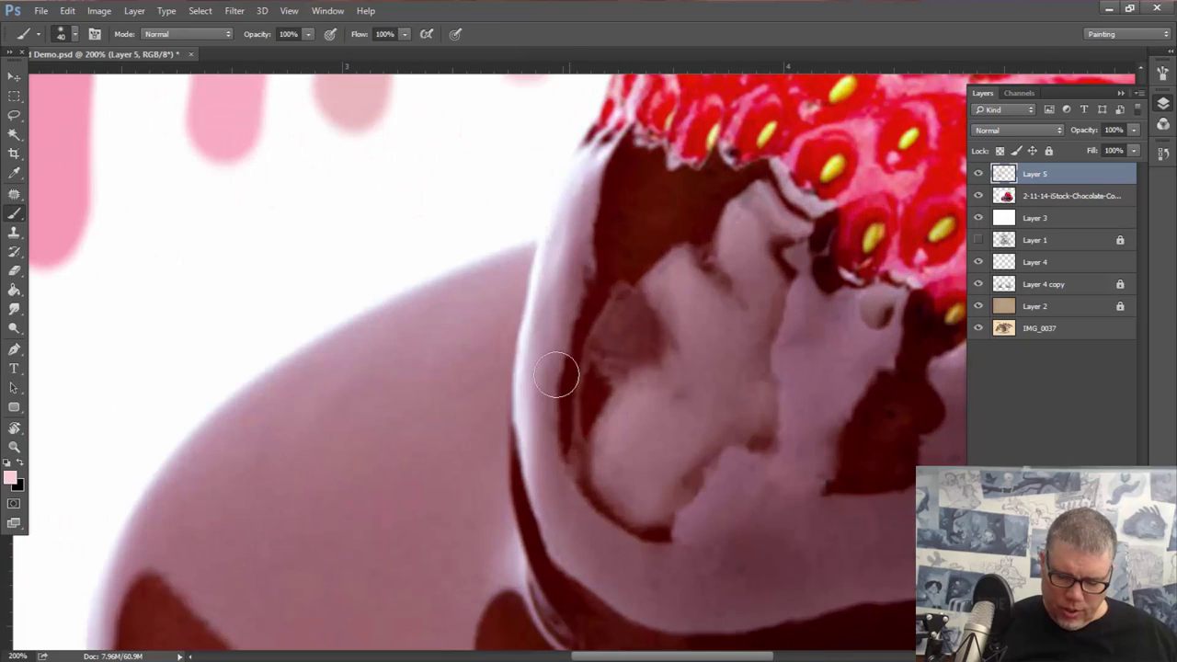
pyautogui.keyDown('alt'); pyautogui.click(525, 333); pyautogui.keyUp('alt')
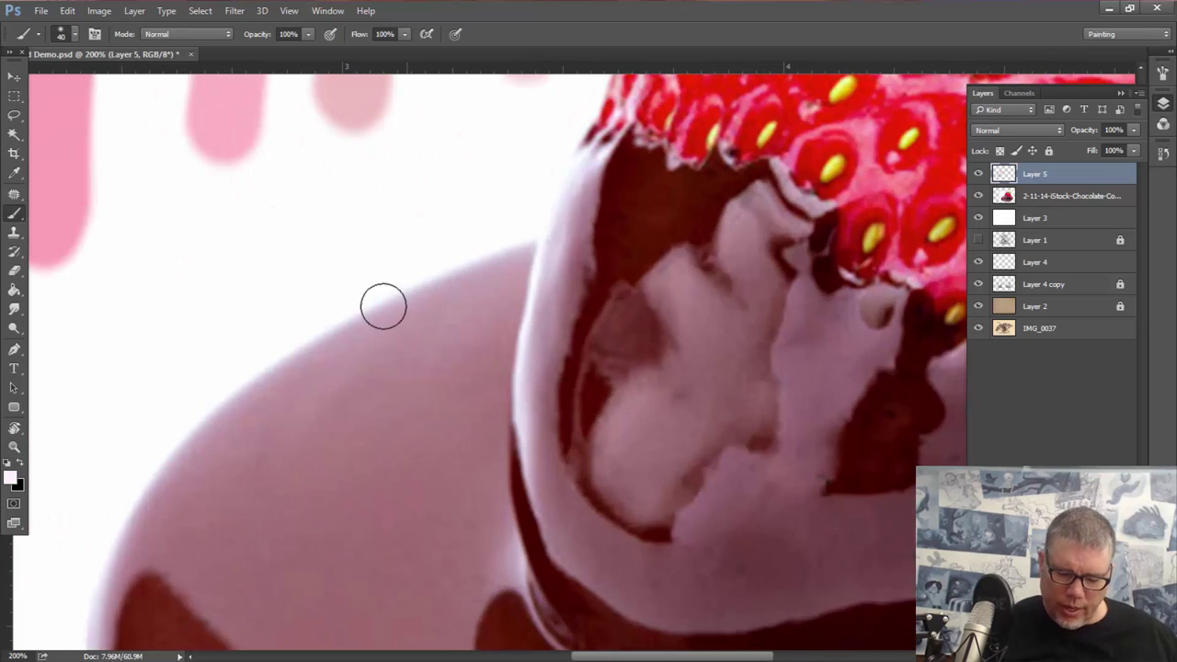
pyautogui.moveTo(295, 242)
pyautogui.mouseDown()
pyautogui.moveTo(247, 299)
pyautogui.moveTo(231, 293)
pyautogui.moveTo(259, 312)
pyautogui.mouseUp()
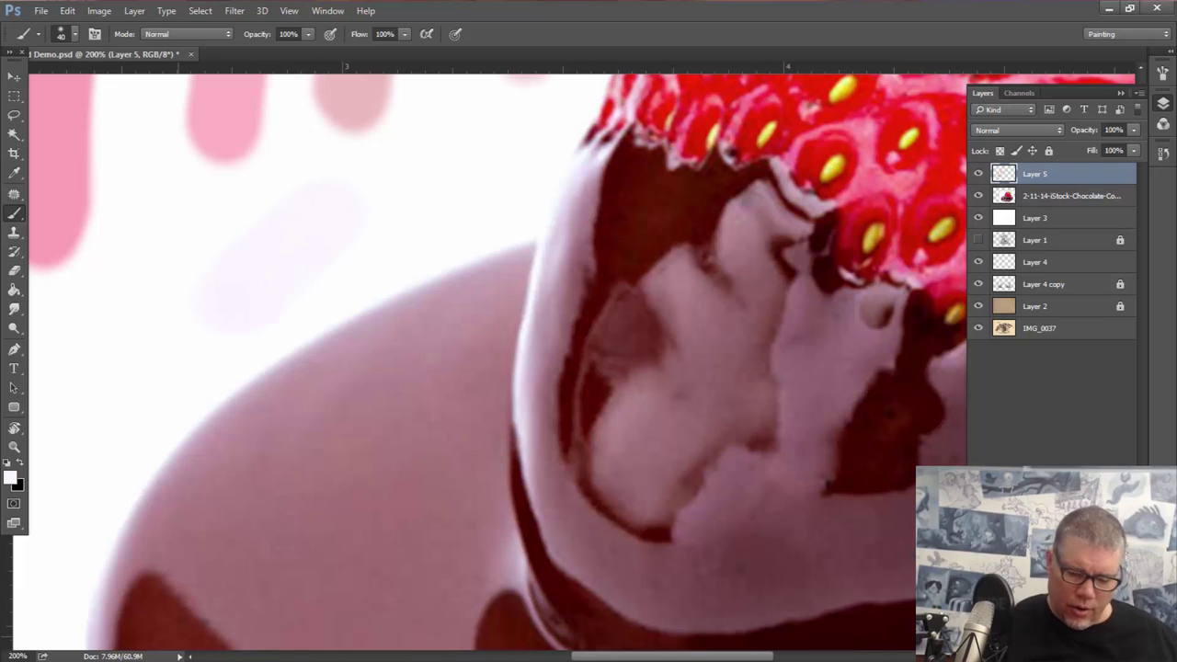
# Inspect the sampled rim highlight in the foreground Color Picker and close it without changing the colour.
pyautogui.click(13, 447)
pyautogui.keyDown('alt'); pyautogui.click(465, 492); pyautogui.keyUp('alt')
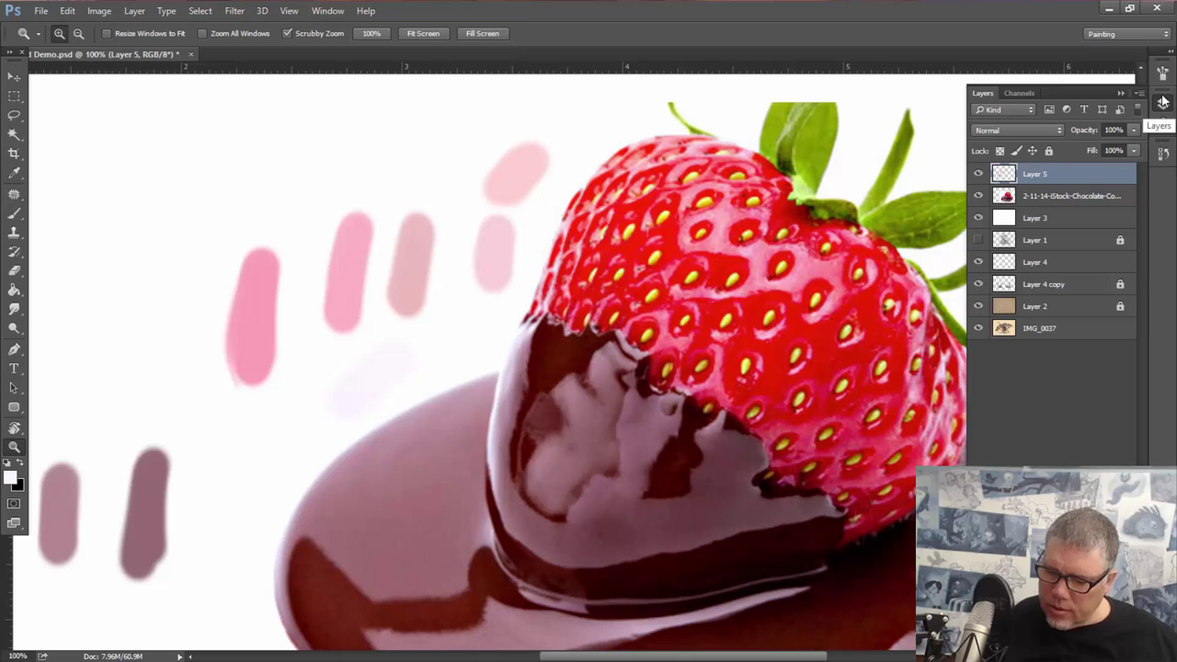
pyautogui.click(13, 478)
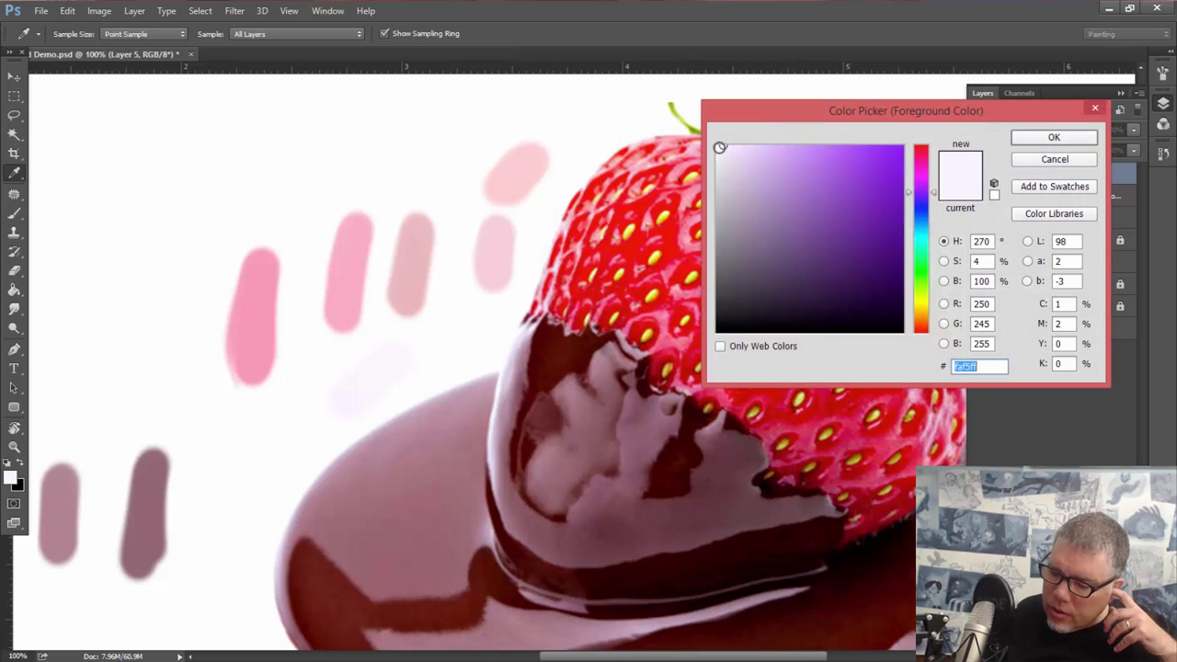
pyautogui.click(1053, 159)
# Hide Layer 5, the strawberry photo, Layer 3, Layer 4 and Layer 4 copy, and show the Layer 1 creature drawing.
pyautogui.click(978, 174)
pyautogui.click(979, 195)
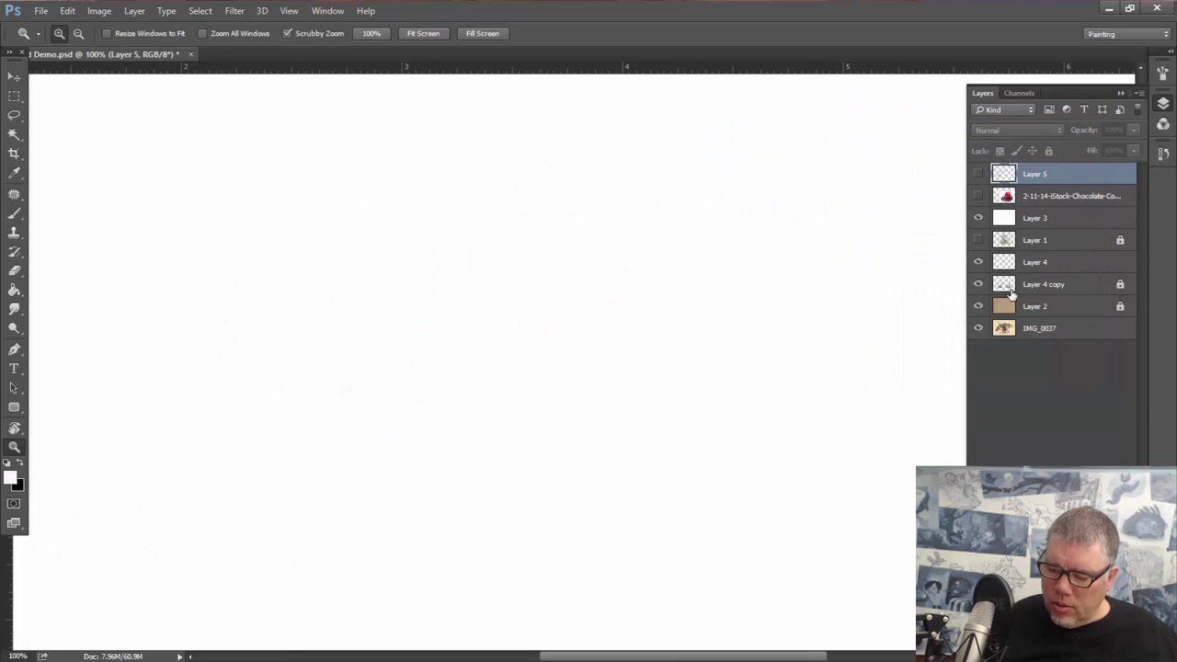
pyautogui.click(979, 284)
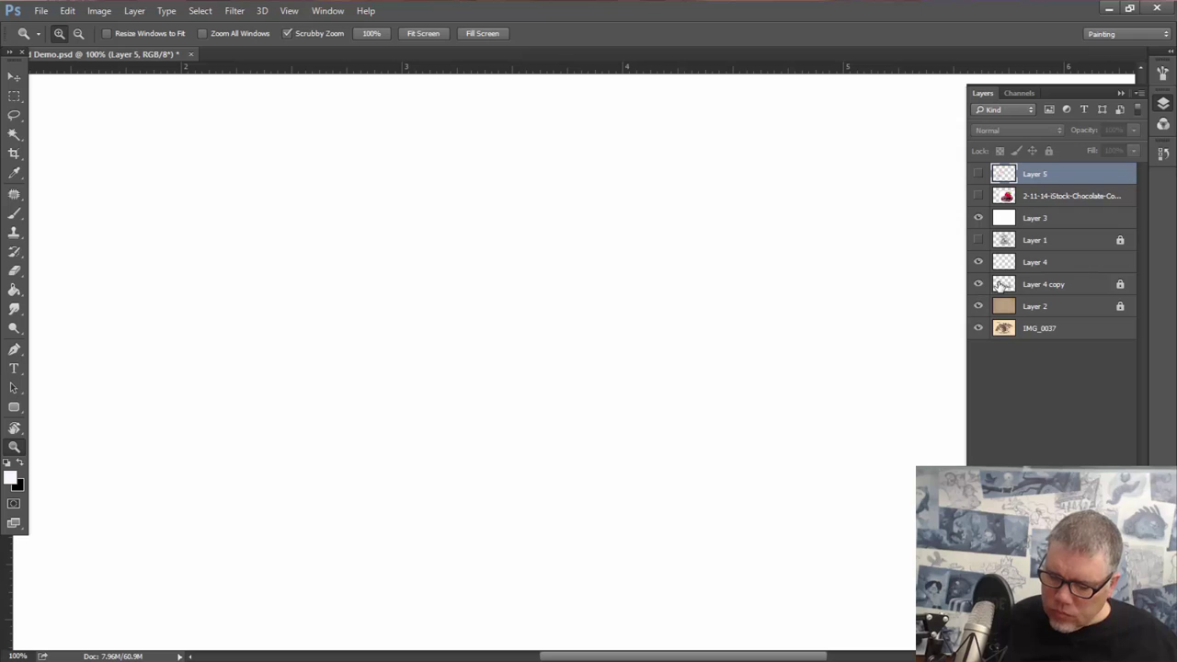
pyautogui.click(978, 262)
pyautogui.click(978, 240)
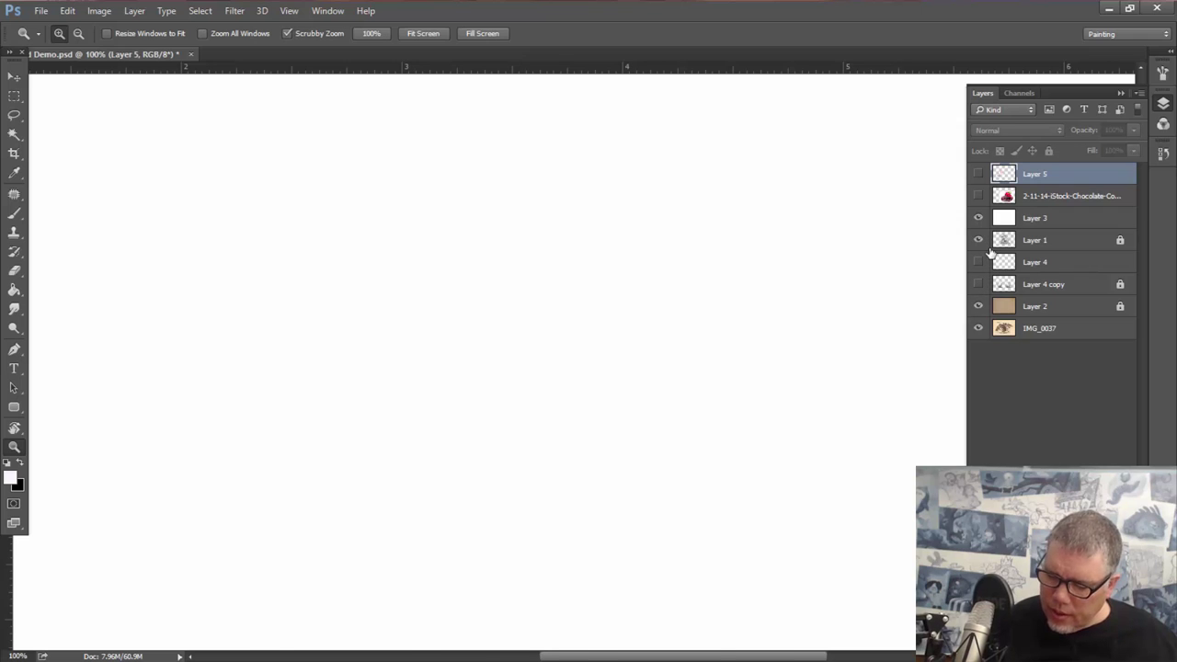
pyautogui.click(978, 218)
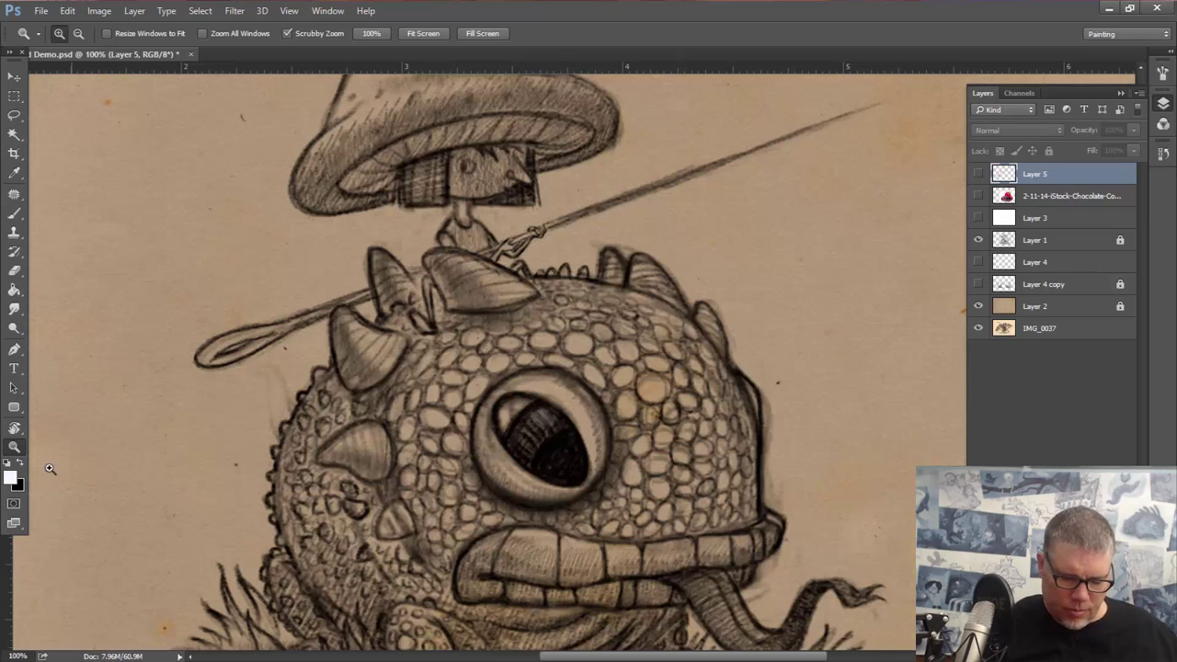
pyautogui.keyDown('alt'); pyautogui.click(580, 522); pyautogui.keyUp('alt')
pyautogui.keyDown('alt'); pyautogui.click(580, 522); pyautogui.keyUp('alt')
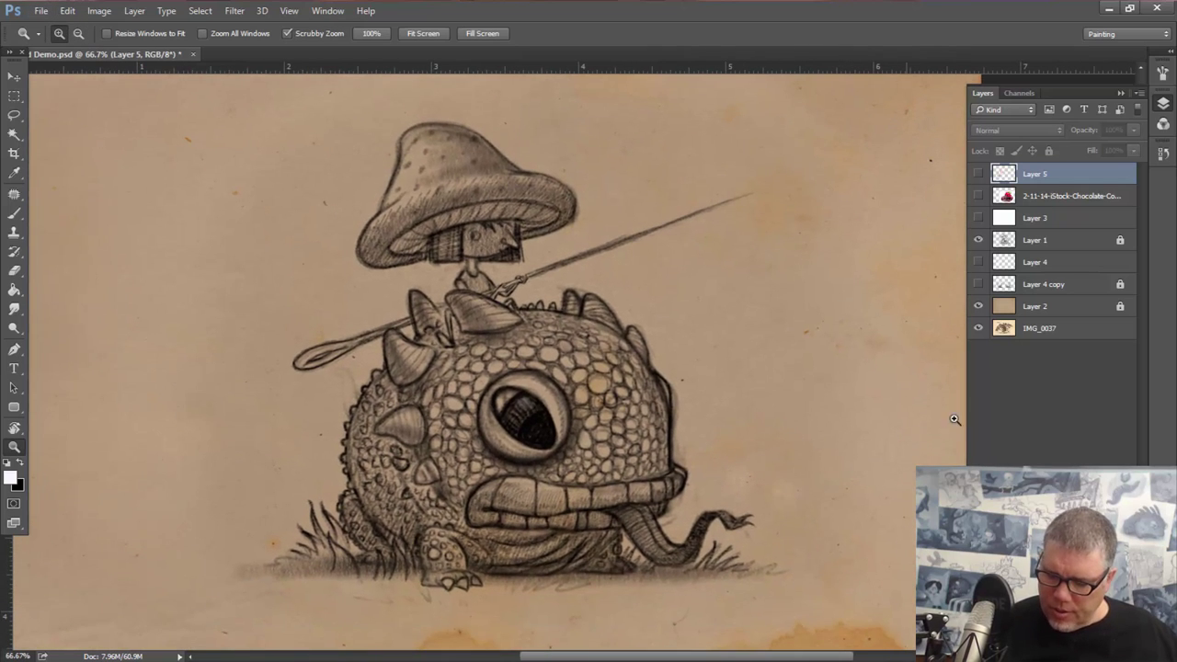
# Compare the toned paper with and without the Layer 1 creature drawing, leaving the drawing shown.
pyautogui.click(978, 240)
pyautogui.click(979, 239)
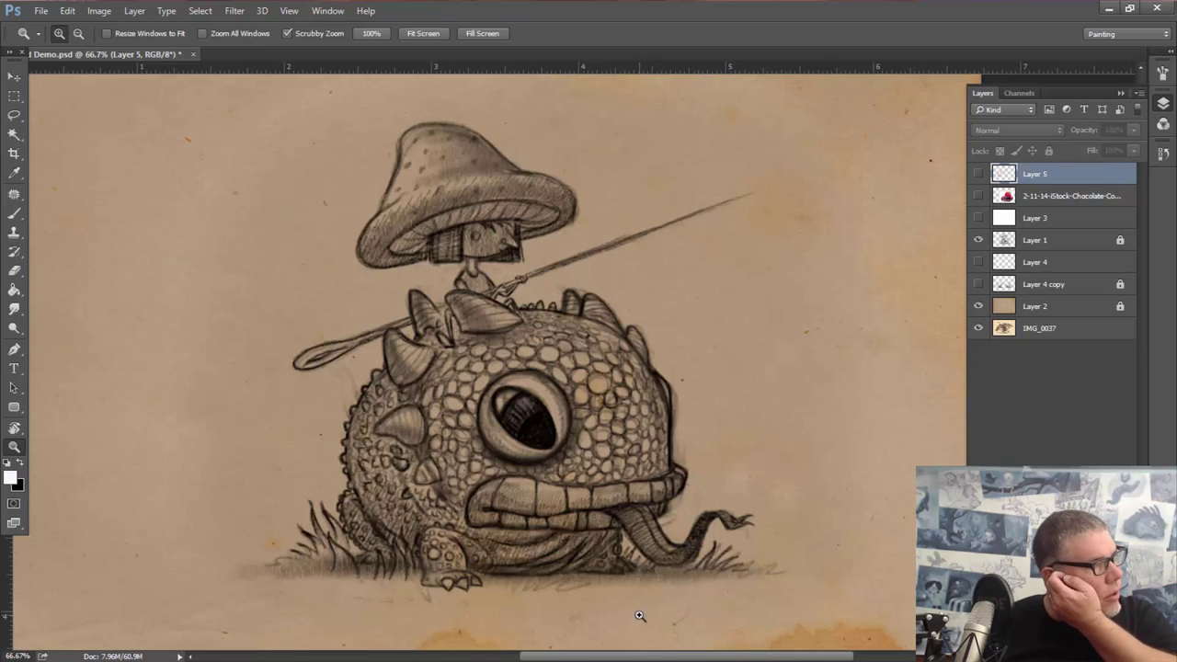
pyautogui.click(980, 242)
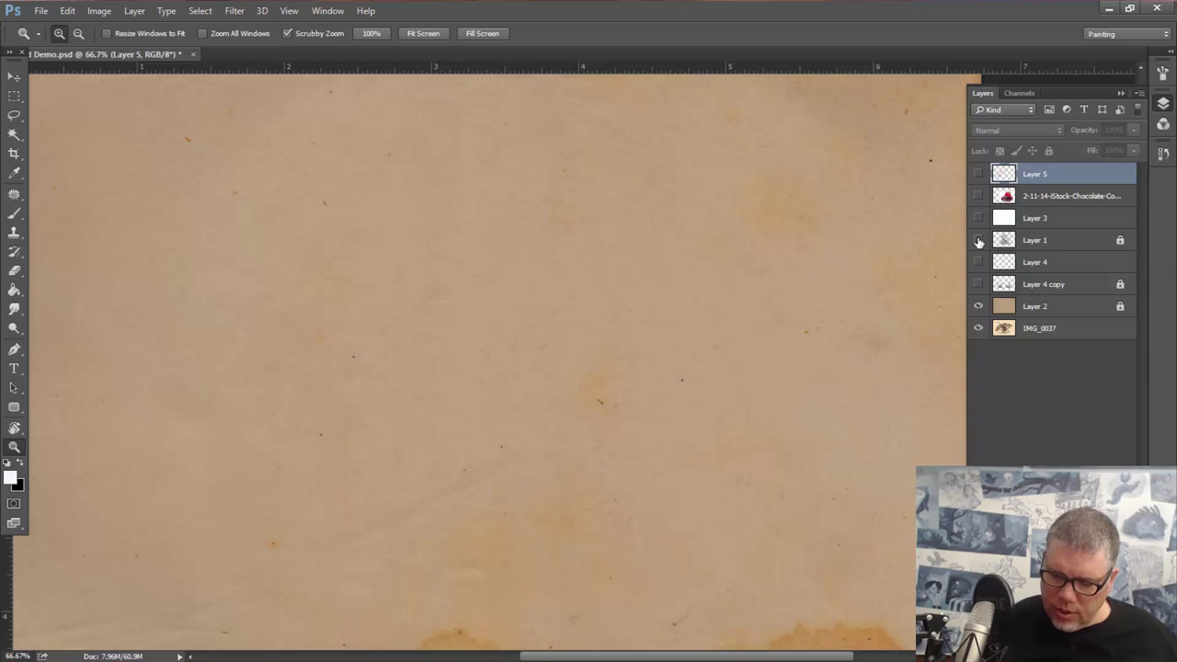
pyautogui.click(978, 240)
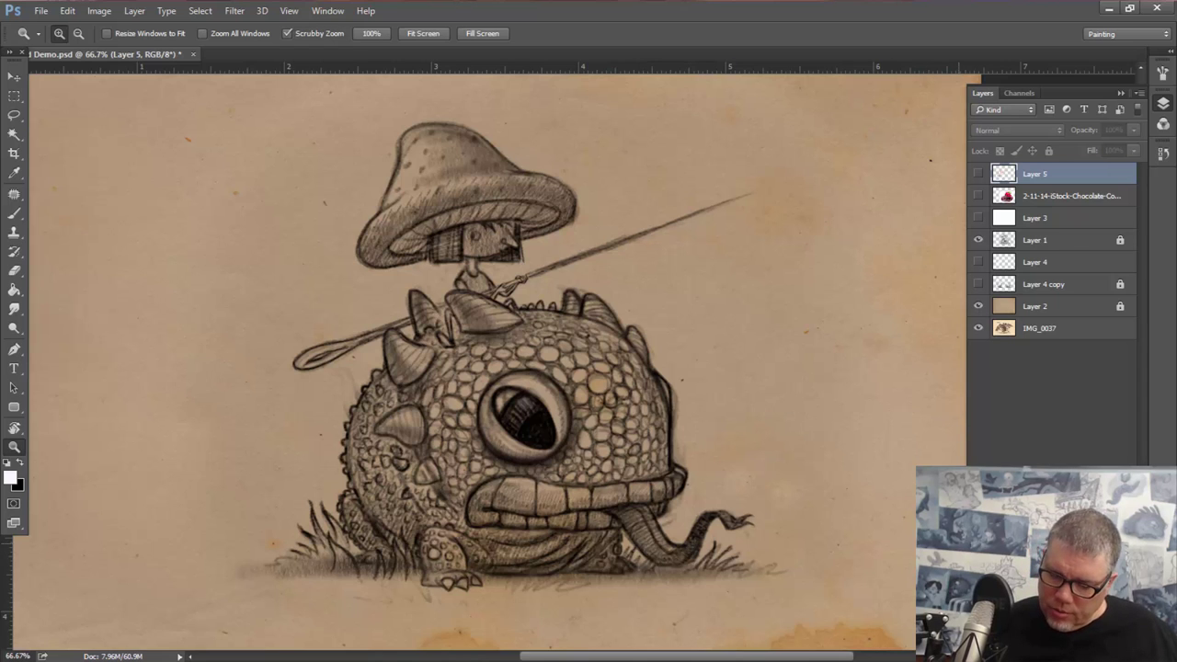
# Add a new empty layer directly above the Layer 1 creature drawing and switch to the Brush tool.
pyautogui.click(1042, 240)
pyautogui.hotkey('ctrl', 'shift', 'alt', 'n')
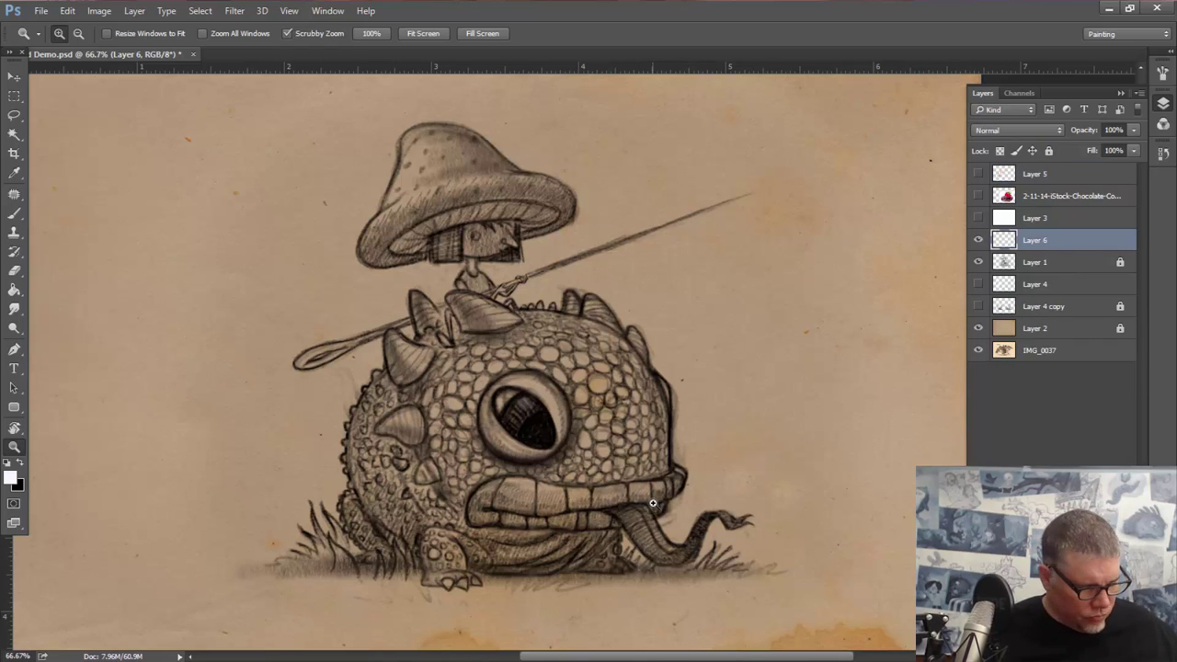
pyautogui.moveTo(617, 482); pyautogui.dragTo(645, 505)
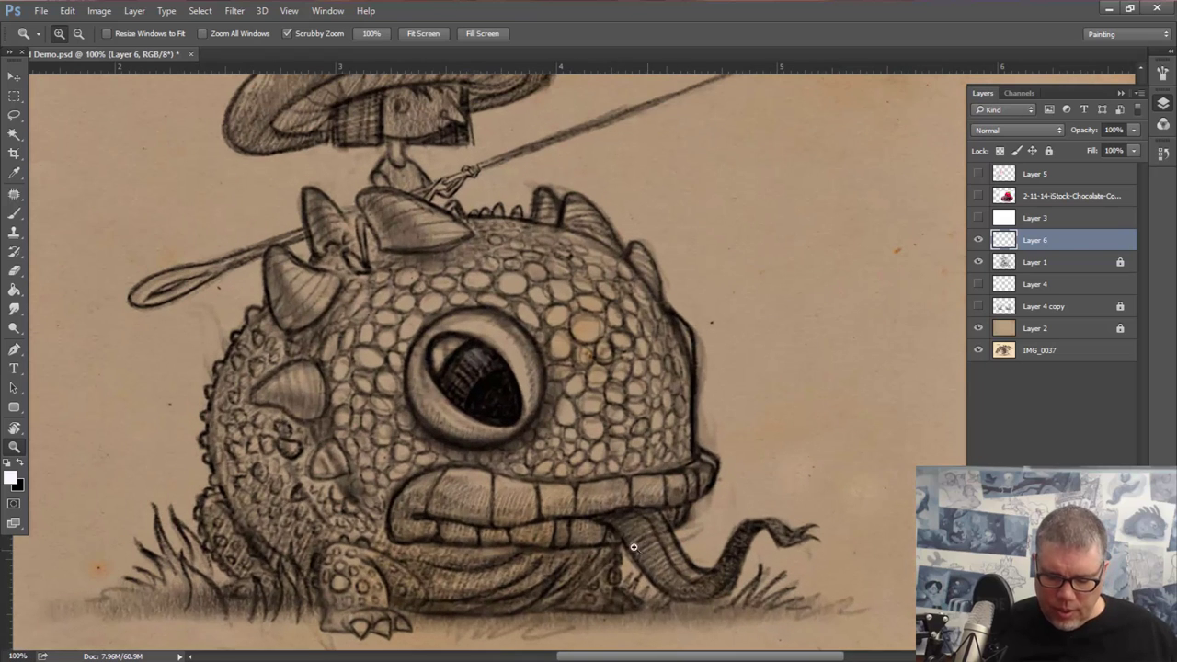
pyautogui.click(635, 548)
pyautogui.press('b')
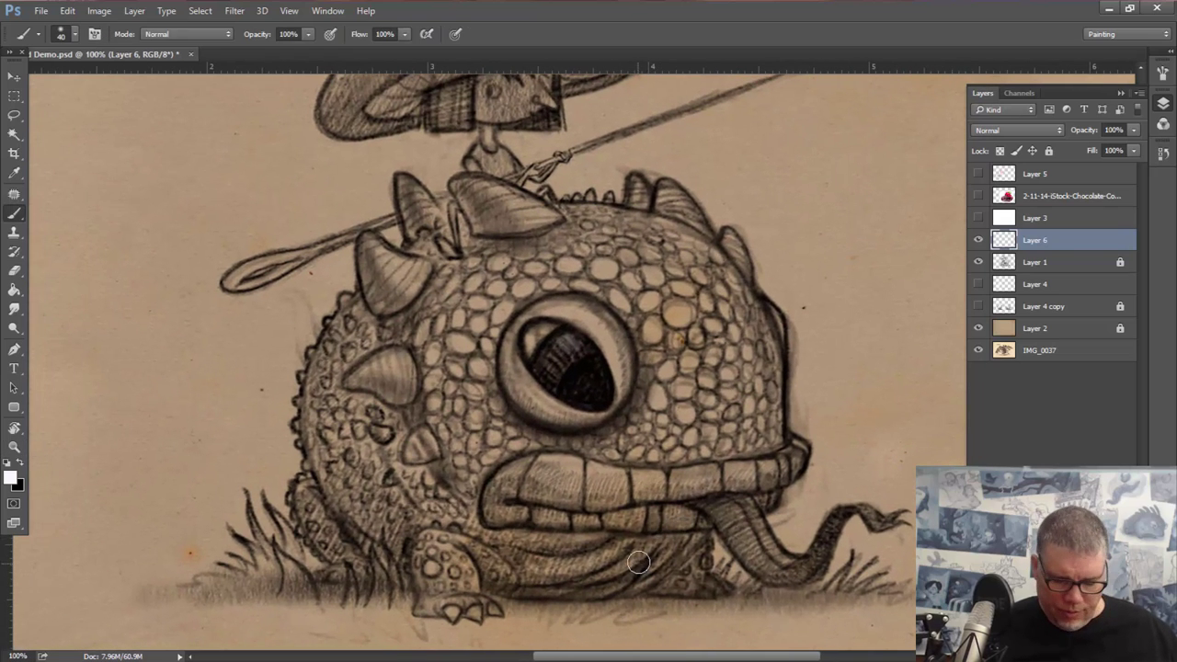
# Set the painting colour to white and reduce the brush size to 10 px.
pyautogui.click(11, 477)
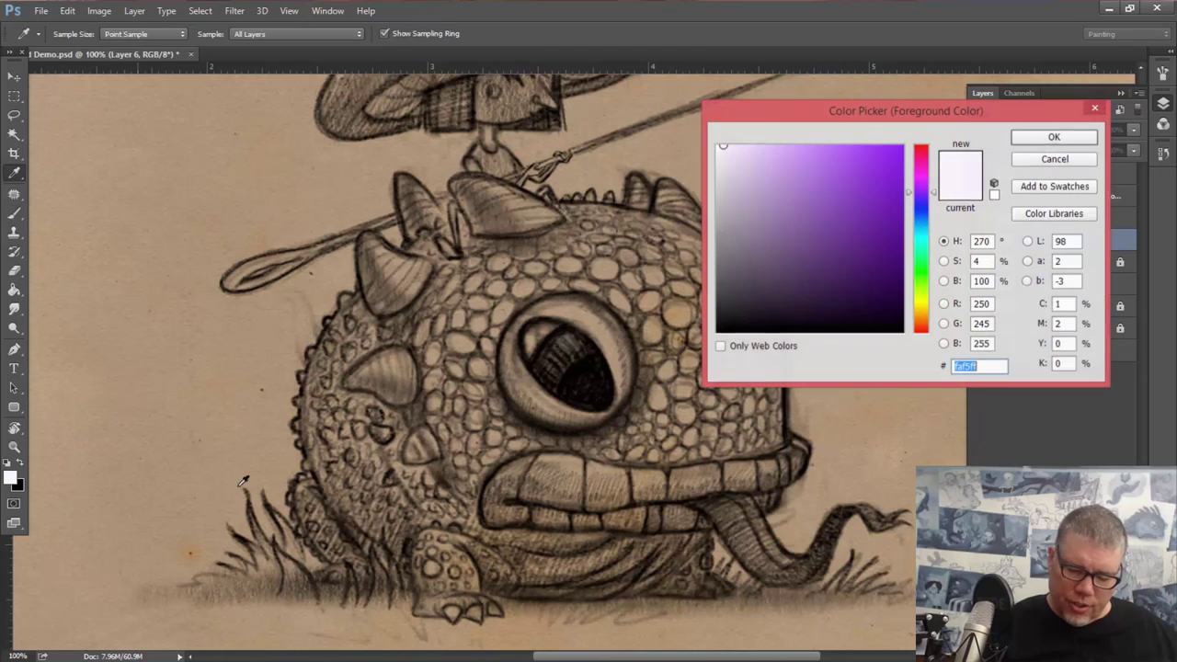
pyautogui.click(1056, 140)
pyautogui.press('[')
pyautogui.press('[')
pyautogui.press('[')
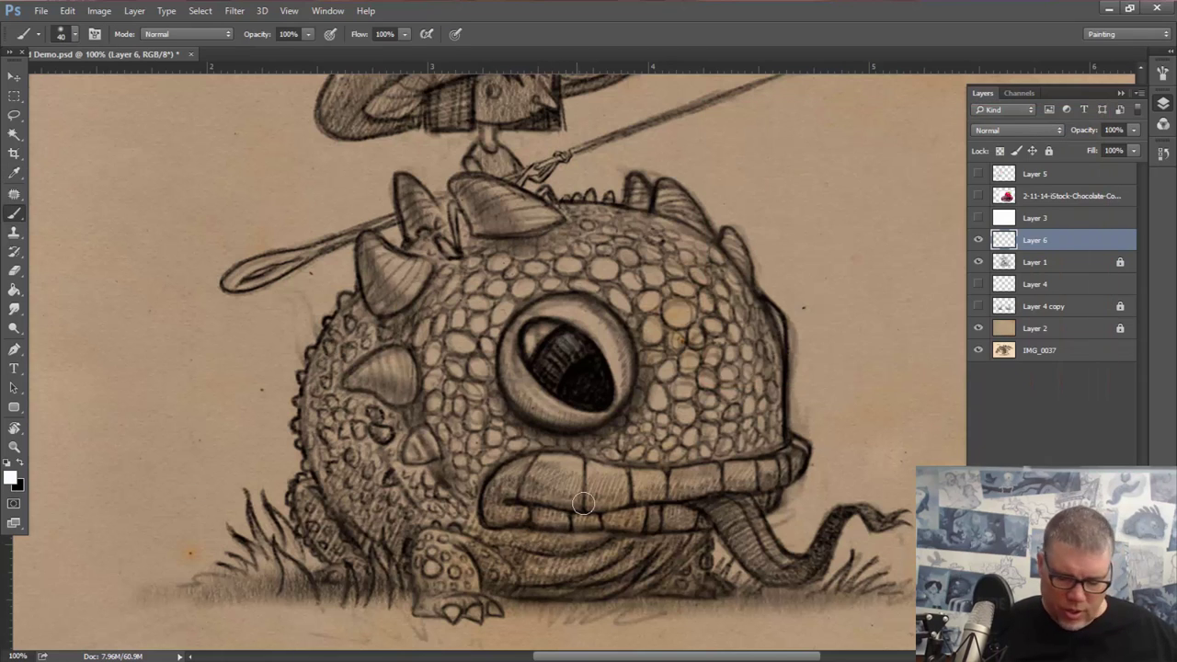
pyautogui.press('[')
pyautogui.press('[')
pyautogui.press('[')
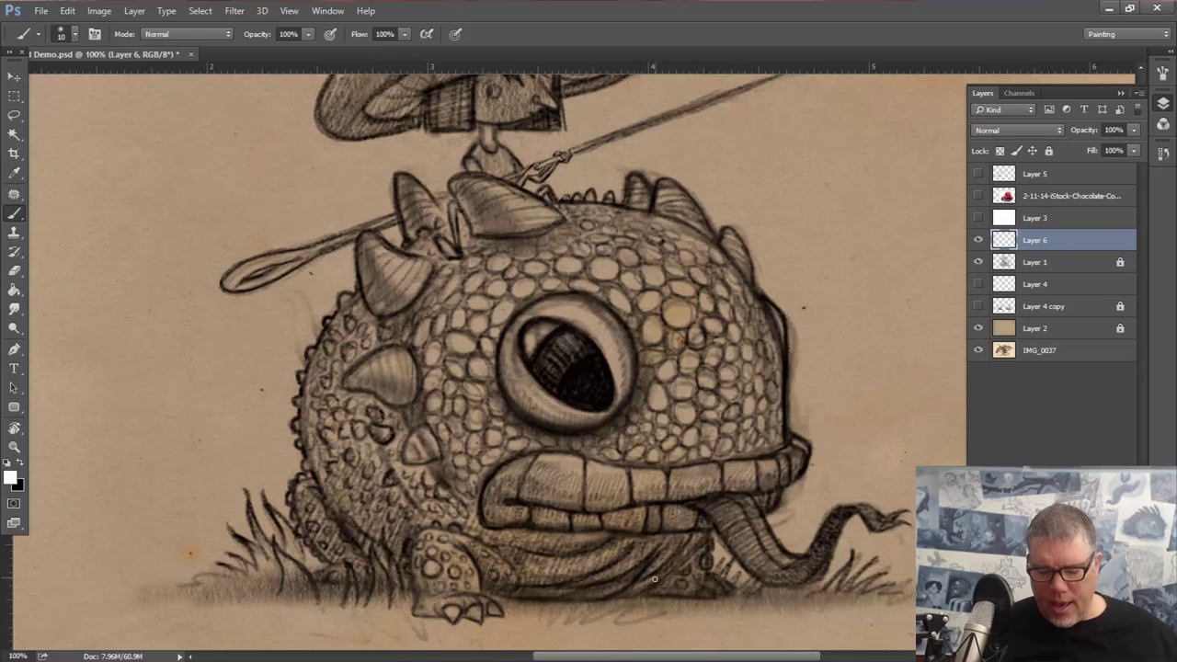
# Draw a white arrow left of the mushroom hat, pointing down and right toward the creature to mark the light direction.
pyautogui.scroll(3, 618, 473)
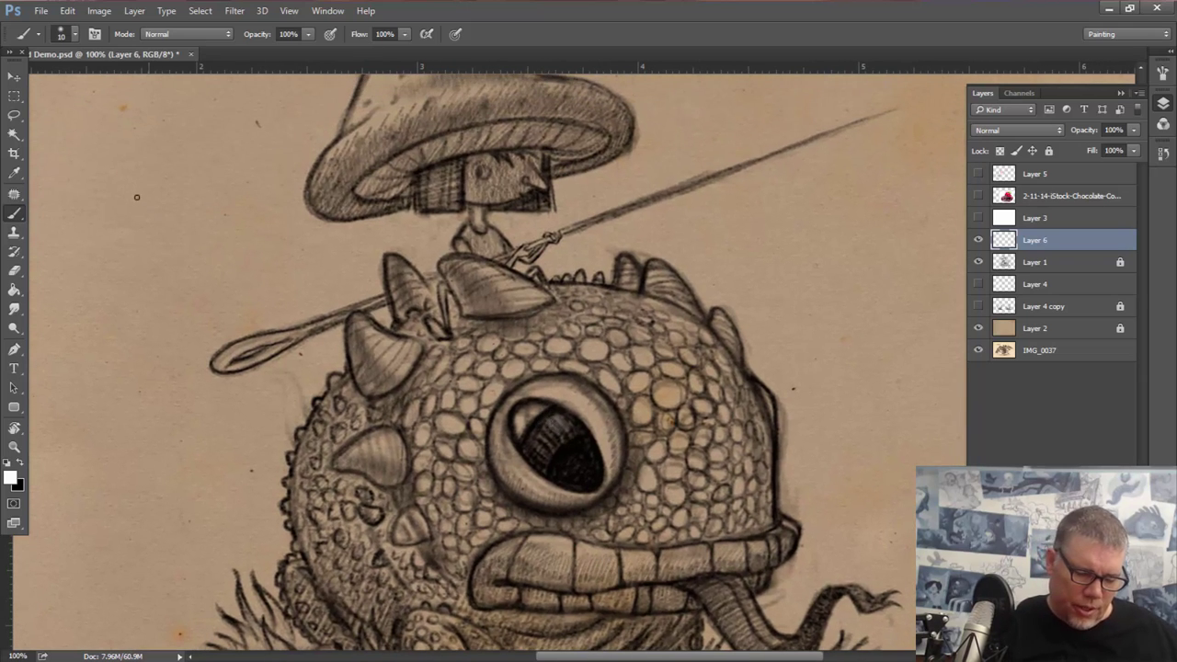
pyautogui.moveTo(136, 196); pyautogui.dragTo(202, 266)
pyautogui.moveTo(164, 264)
pyautogui.mouseDown()
pyautogui.moveTo(202, 266)
pyautogui.moveTo(192, 243)
pyautogui.mouseUp()
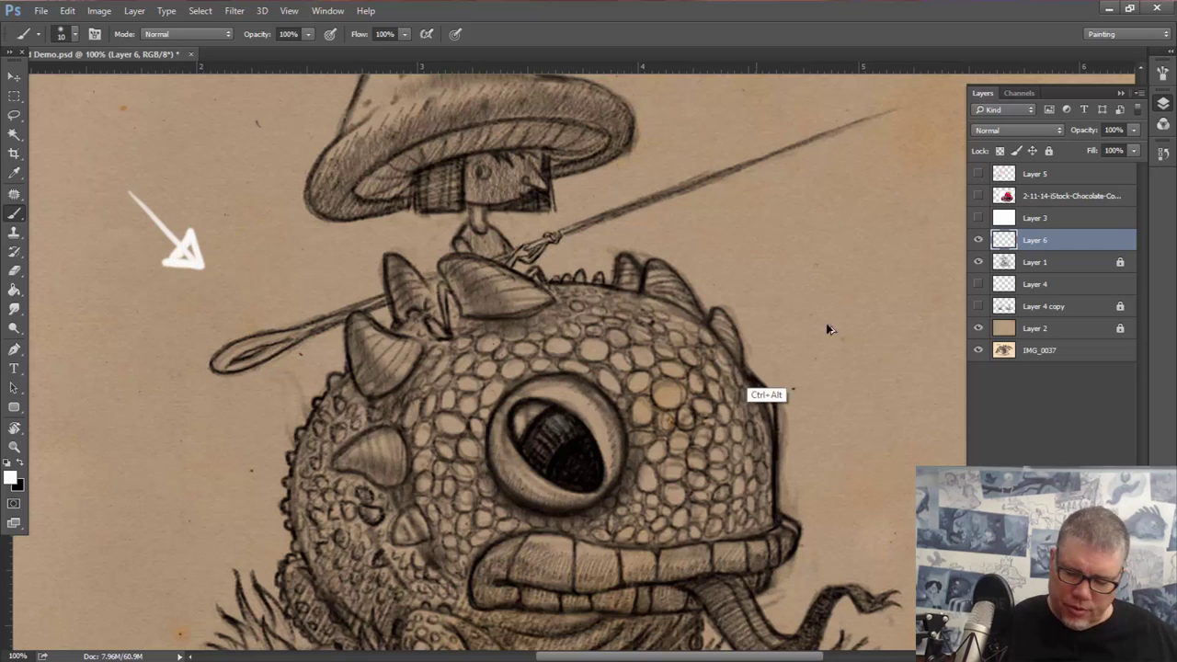
# Undo the white light-direction arrow and check the brush tip settings at 10 px.
pyautogui.press('Escape')
pyautogui.click(1162, 74)
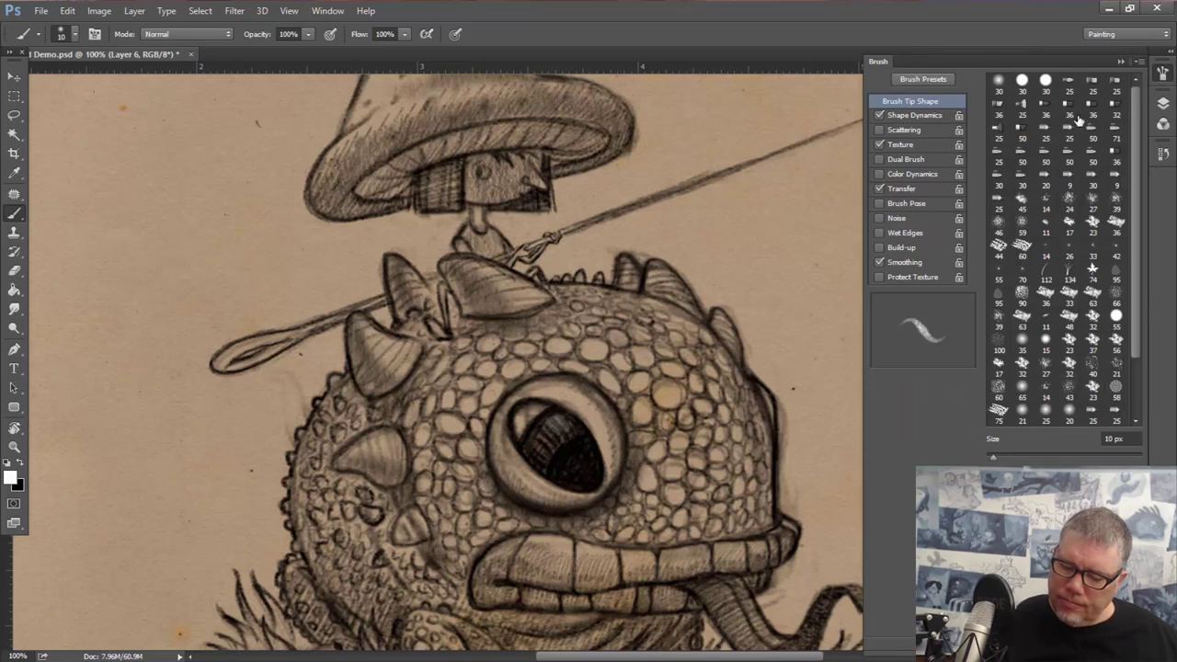
pyautogui.click(1123, 62)
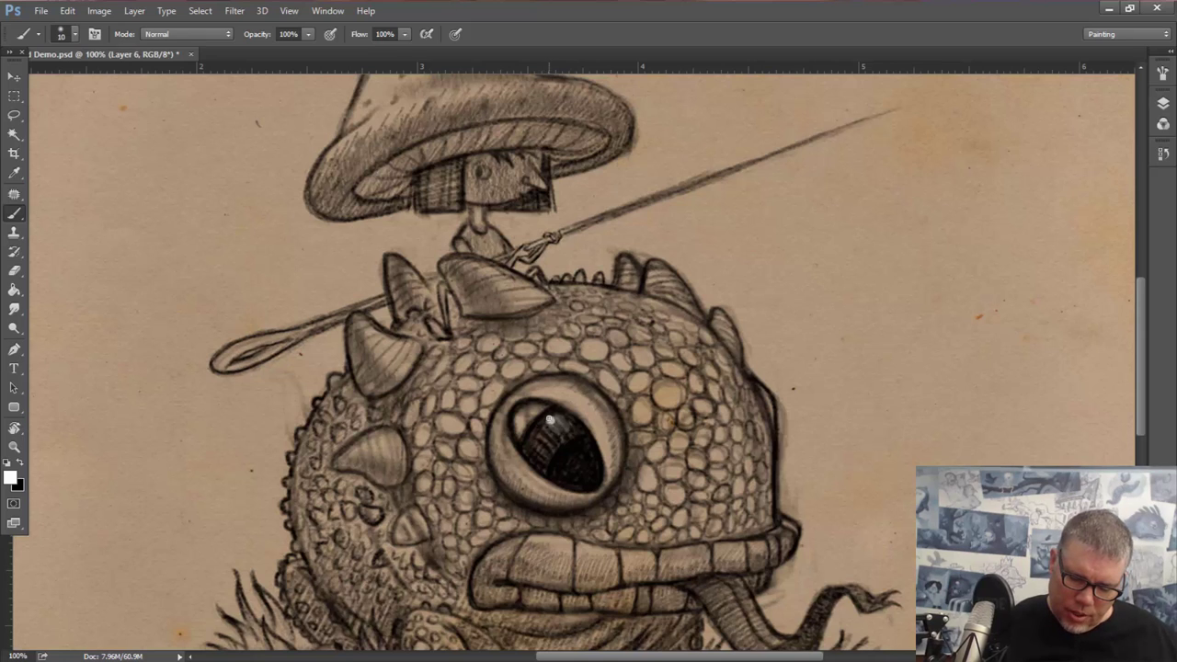
# Paint white highlights on the creature's pupil, the upper and lower rims of its eye, its lips and the horns on its left side.
pyautogui.moveTo(549, 421); pyautogui.dragTo(549, 420)
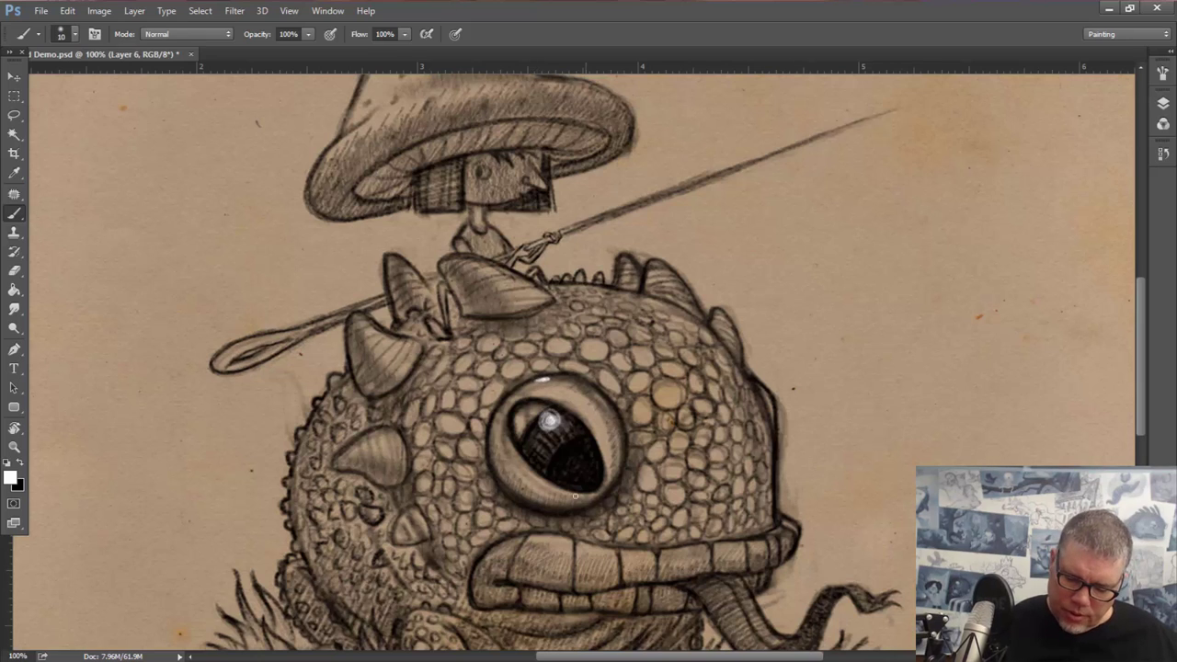
pyautogui.moveTo(565, 491); pyautogui.dragTo(593, 488)
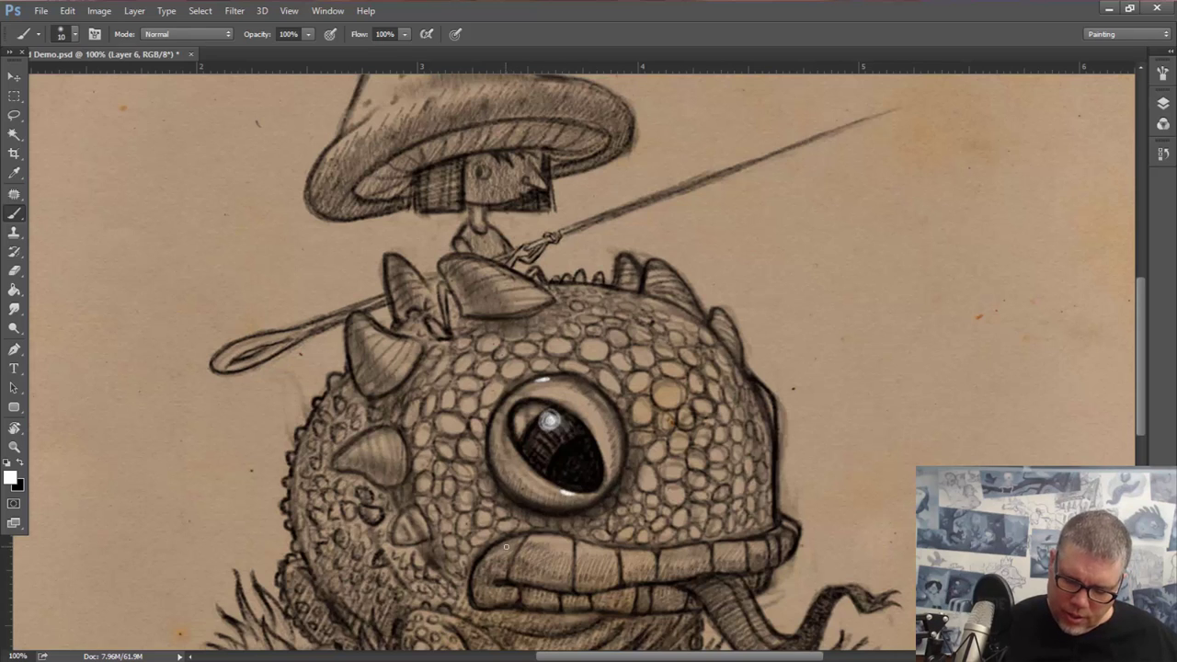
pyautogui.moveTo(512, 543)
pyautogui.mouseDown()
pyautogui.moveTo(595, 533)
pyautogui.moveTo(614, 551)
pyautogui.mouseUp()
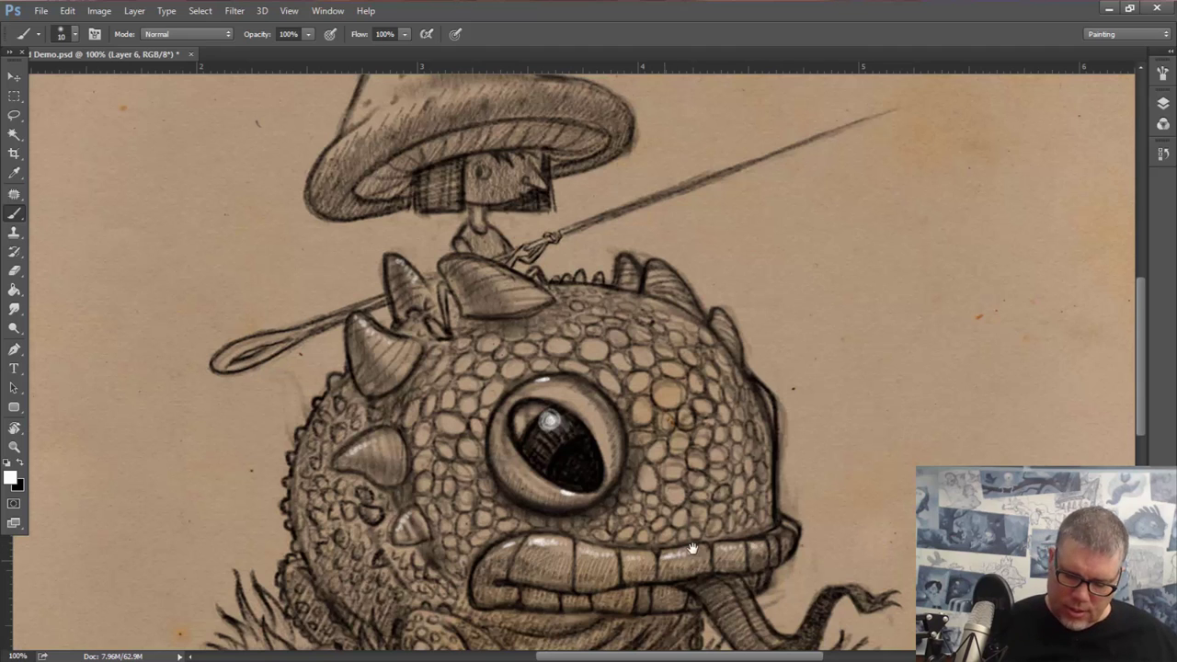
# Reduce the brush size to 6 px and paint small white highlights on the scales around the eye and on the large top horn.
pyautogui.scroll(-3, 692, 549)
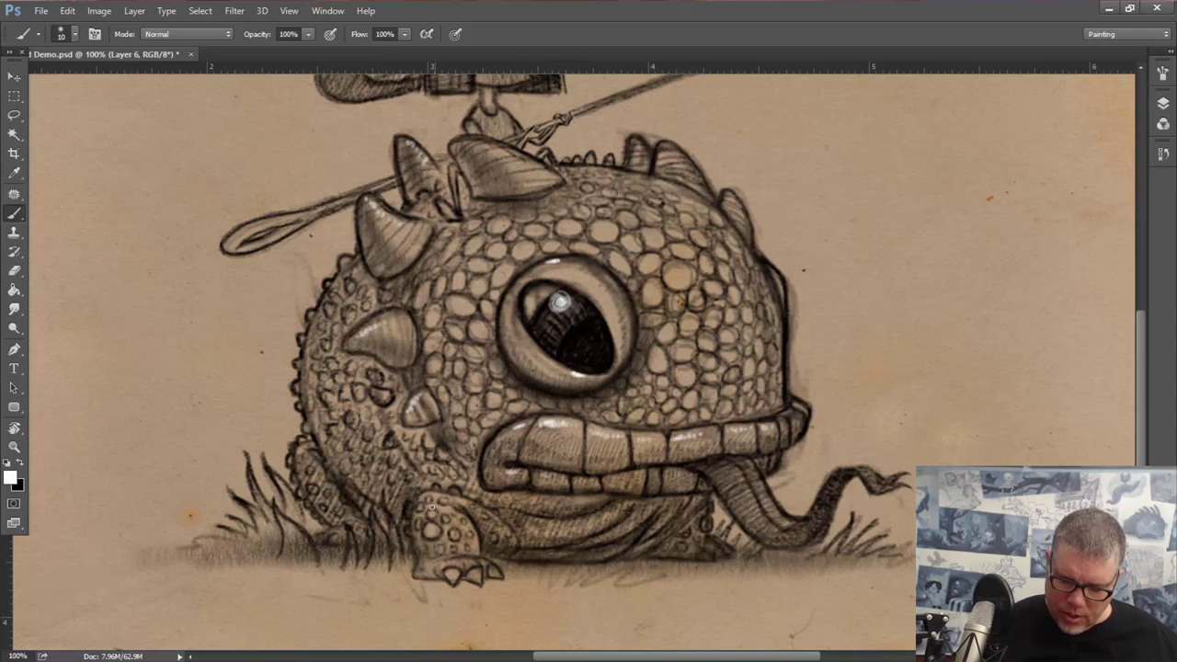
pyautogui.scroll(4, 625, 343)
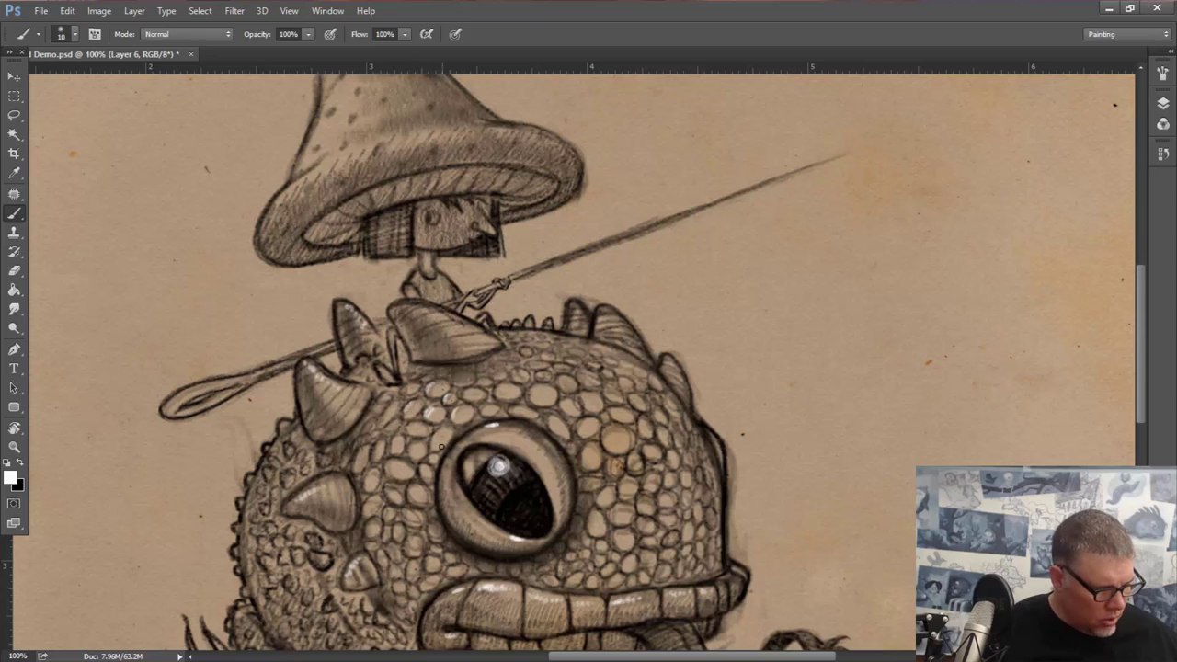
pyautogui.keyDown('ctrl'); pyautogui.click(441, 447); pyautogui.keyUp('ctrl')
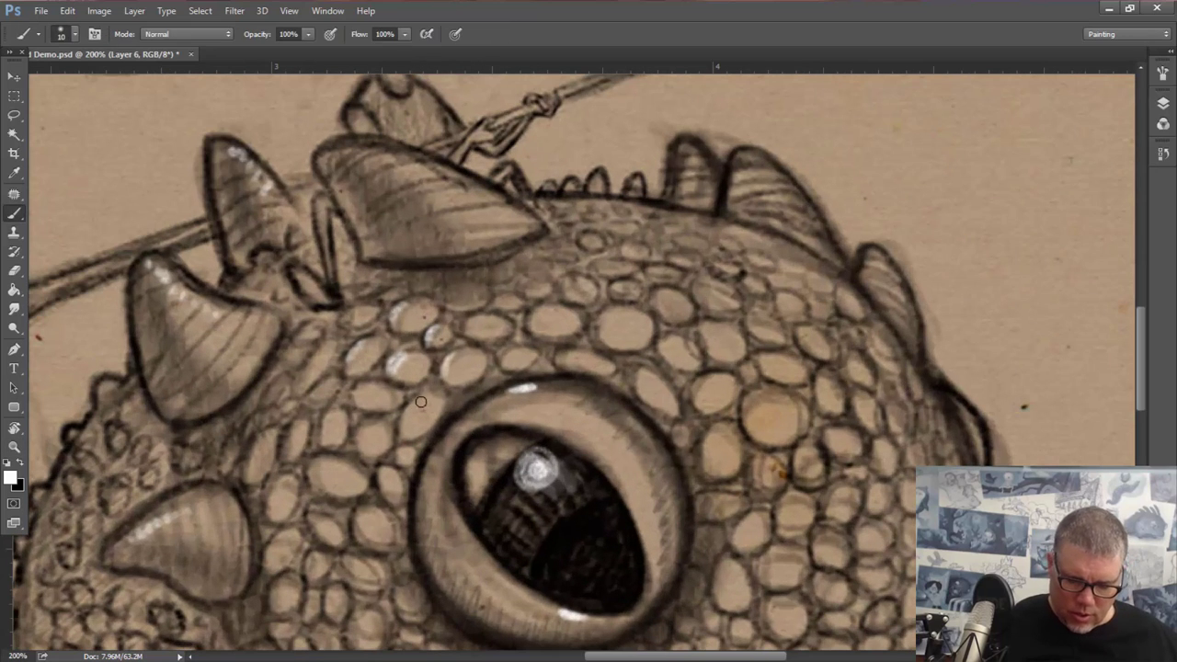
pyautogui.press('[')
pyautogui.press('[')
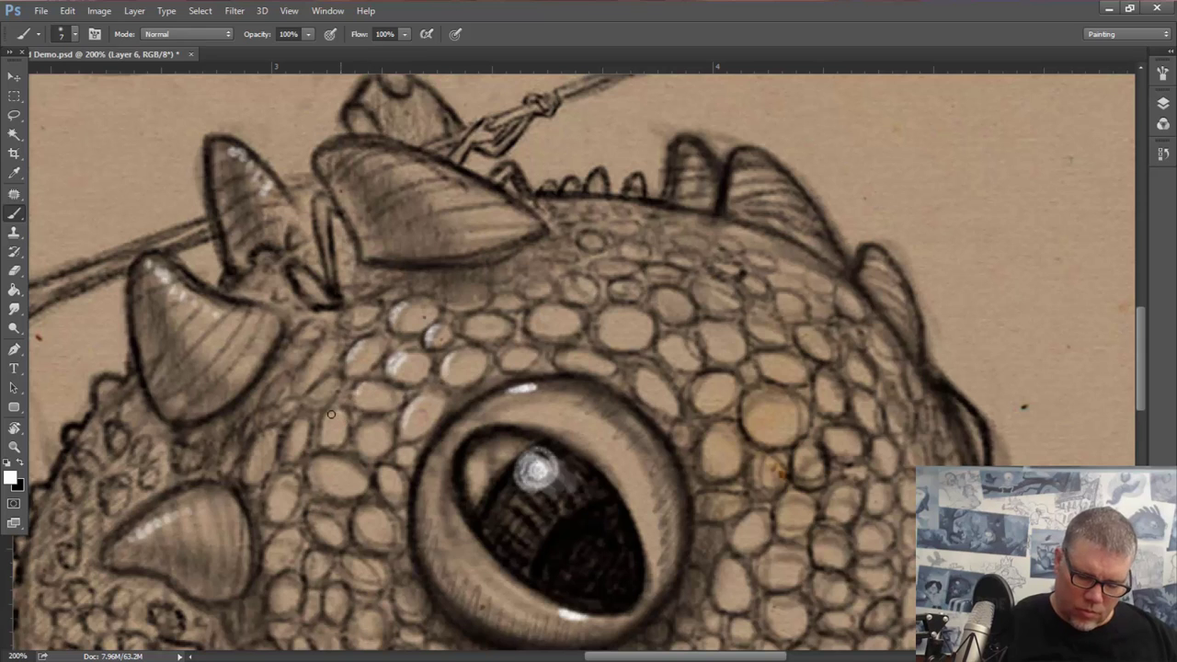
pyautogui.press('[')
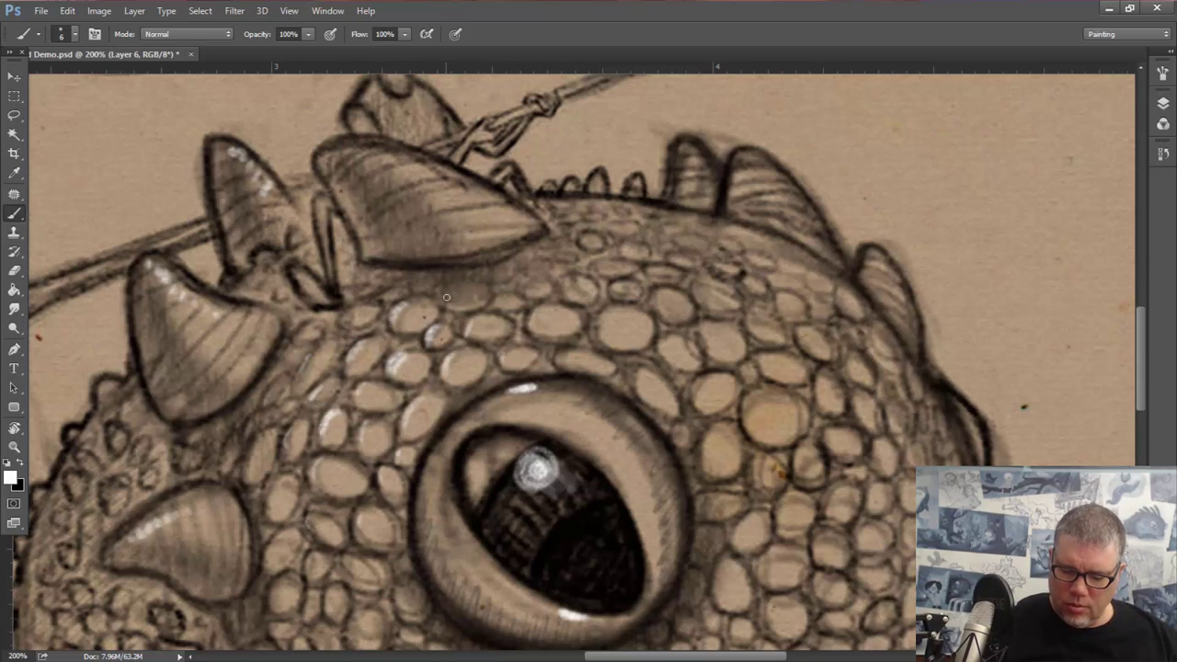
pyautogui.scroll(-5, 811, 366)
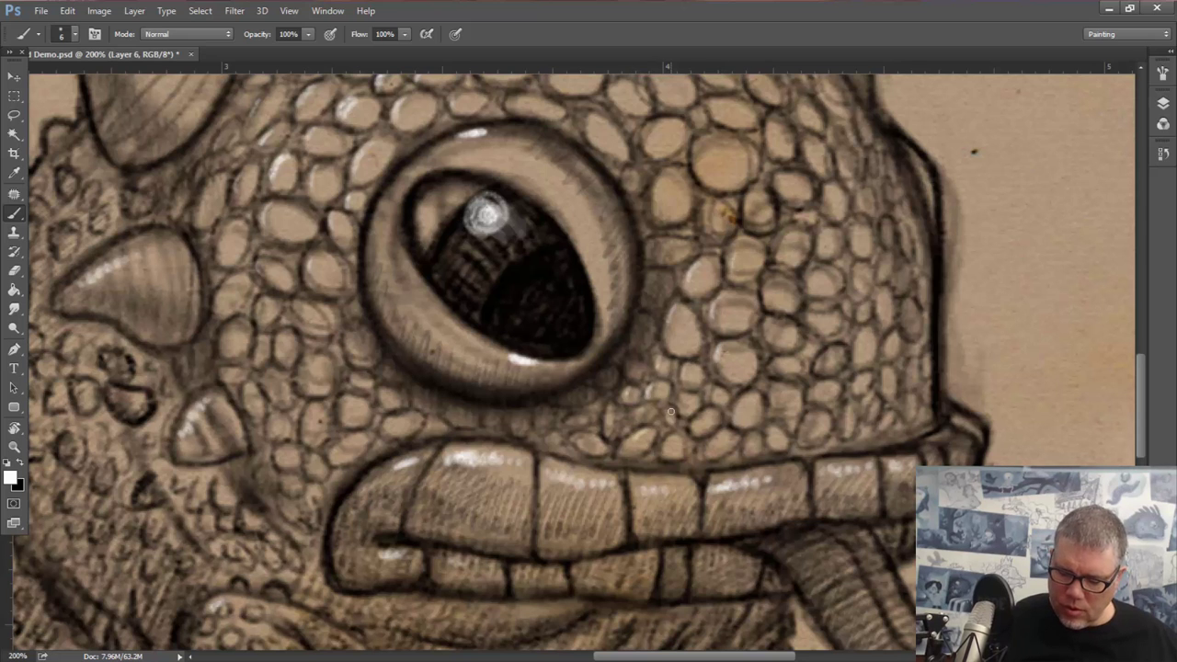
pyautogui.moveTo(513, 430)
pyautogui.mouseDown()
pyautogui.moveTo(697, 407)
pyautogui.moveTo(718, 609)
pyautogui.moveTo(735, 655)
pyautogui.mouseUp()
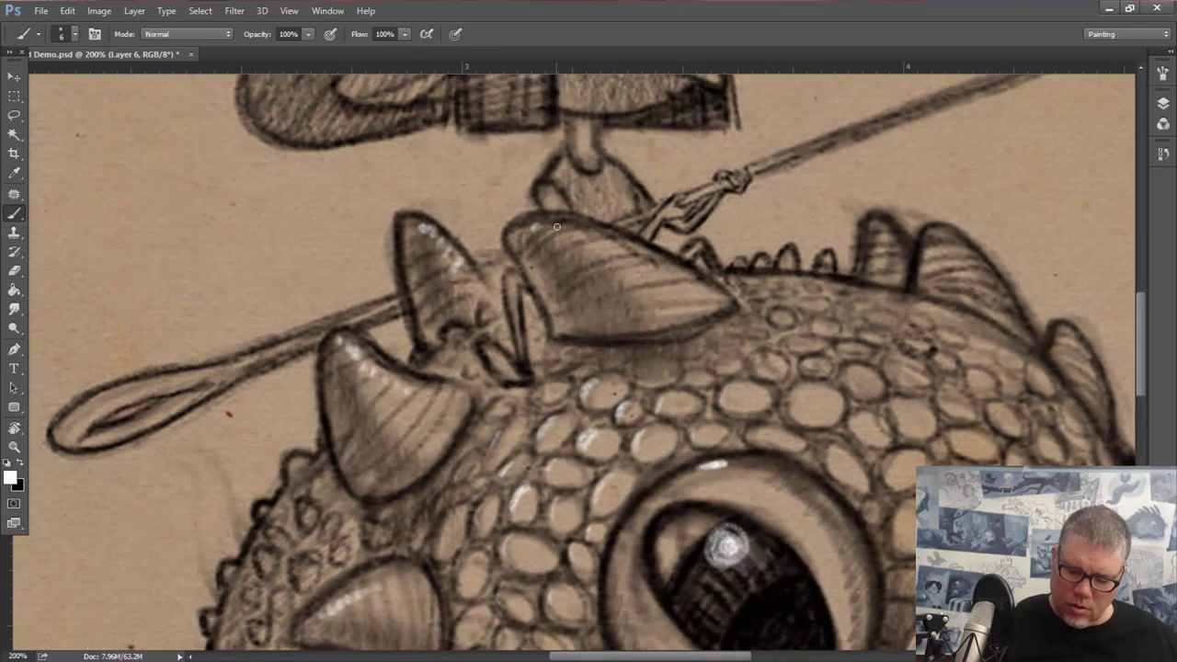
# Paint hatched white highlights down the left side of the mushroom hat's crown and along the left edge of its brim.
pyautogui.click(15, 445)
pyautogui.scroll(-5, 538, 525)
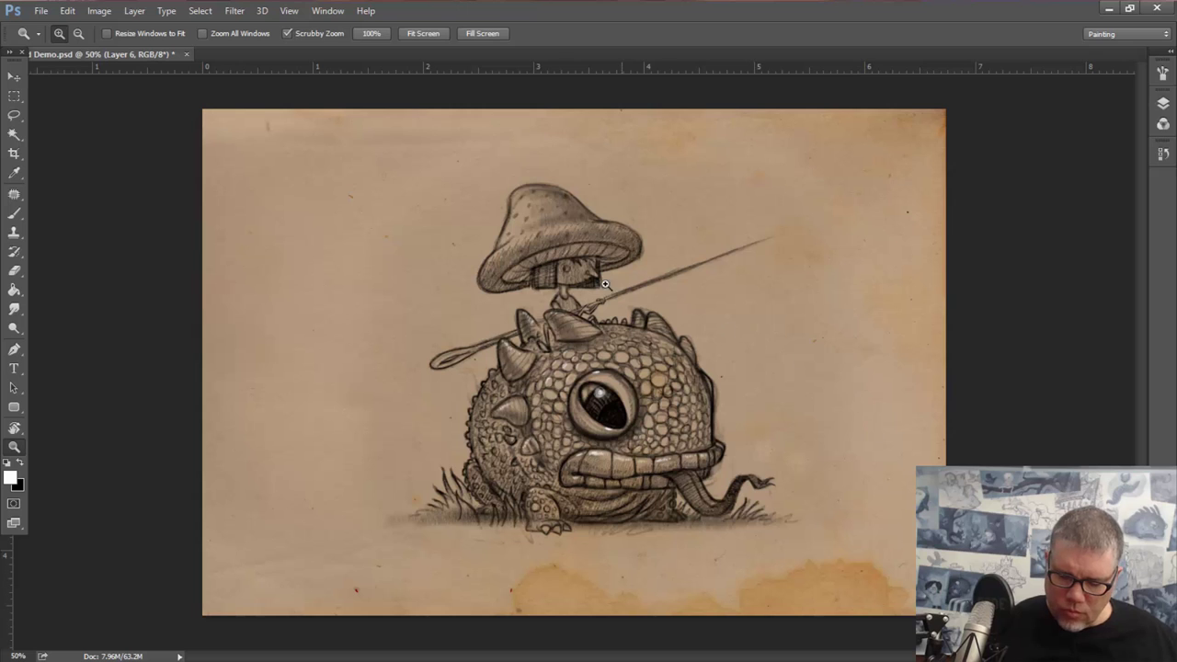
pyautogui.scroll(2, 551, 230)
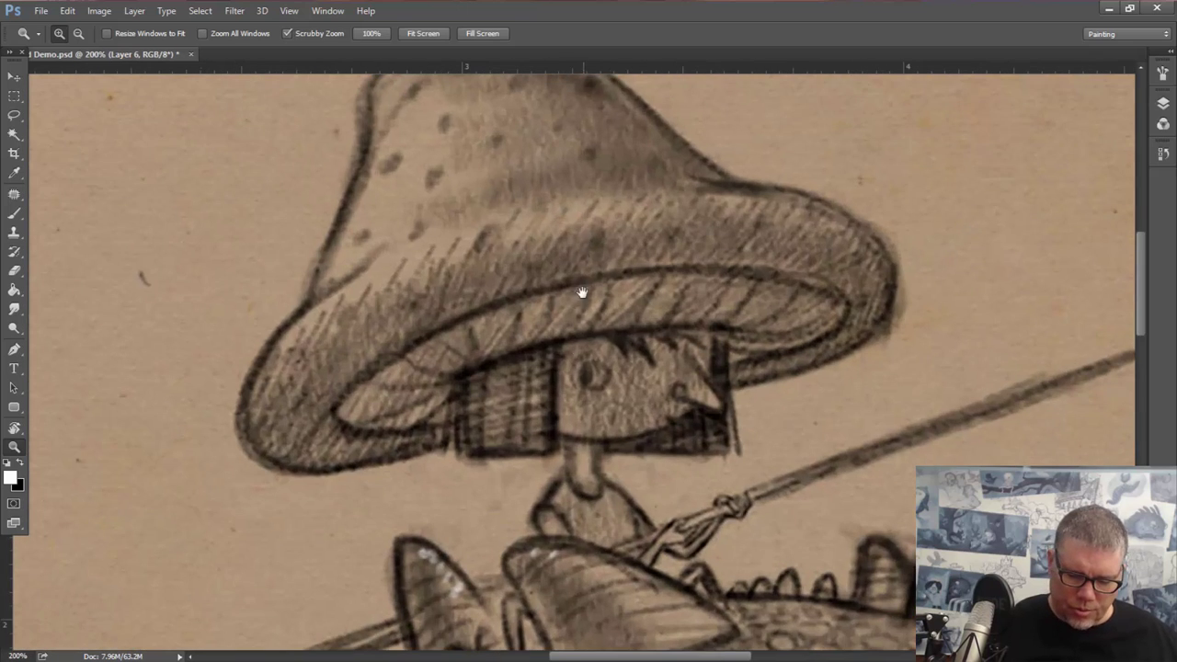
pyautogui.scroll(1, 583, 297)
pyautogui.press('b')
pyautogui.moveTo(404, 241)
pyautogui.mouseDown()
pyautogui.moveTo(384, 224)
pyautogui.moveTo(395, 238)
pyautogui.mouseUp()
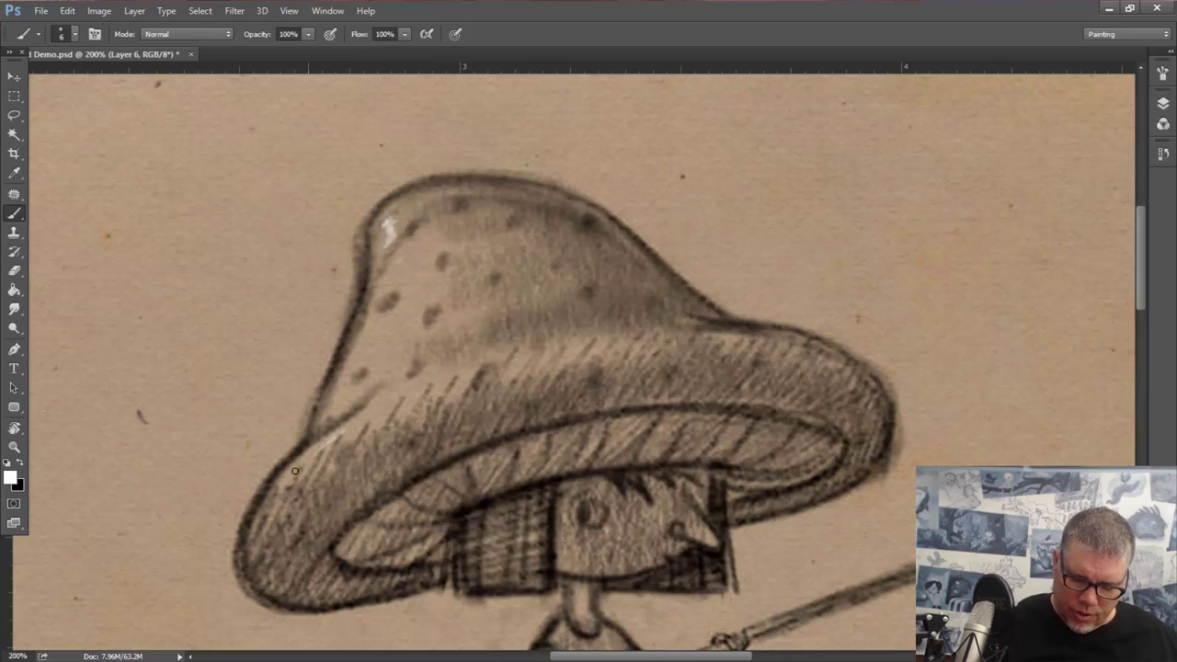
pyautogui.moveTo(277, 487); pyautogui.dragTo(367, 416)
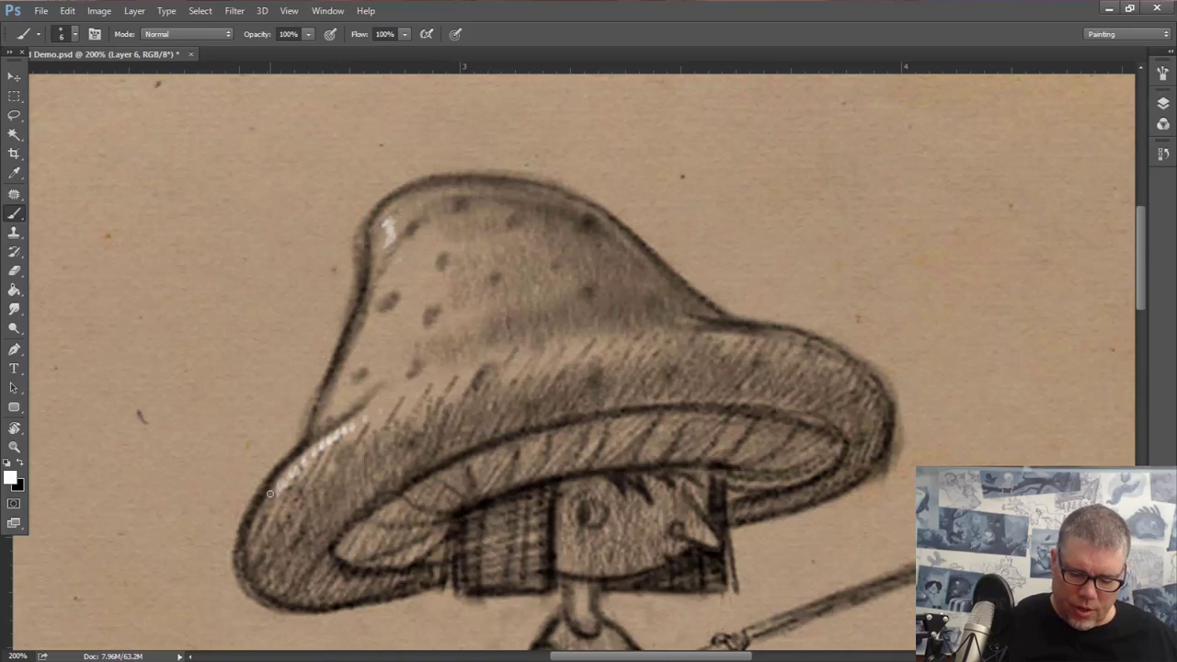
pyautogui.moveTo(273, 499)
pyautogui.mouseDown()
pyautogui.moveTo(319, 443)
pyautogui.moveTo(360, 423)
pyautogui.mouseUp()
pyautogui.moveTo(389, 246)
pyautogui.mouseDown()
pyautogui.moveTo(397, 285)
pyautogui.moveTo(410, 274)
pyautogui.moveTo(404, 300)
pyautogui.mouseUp()
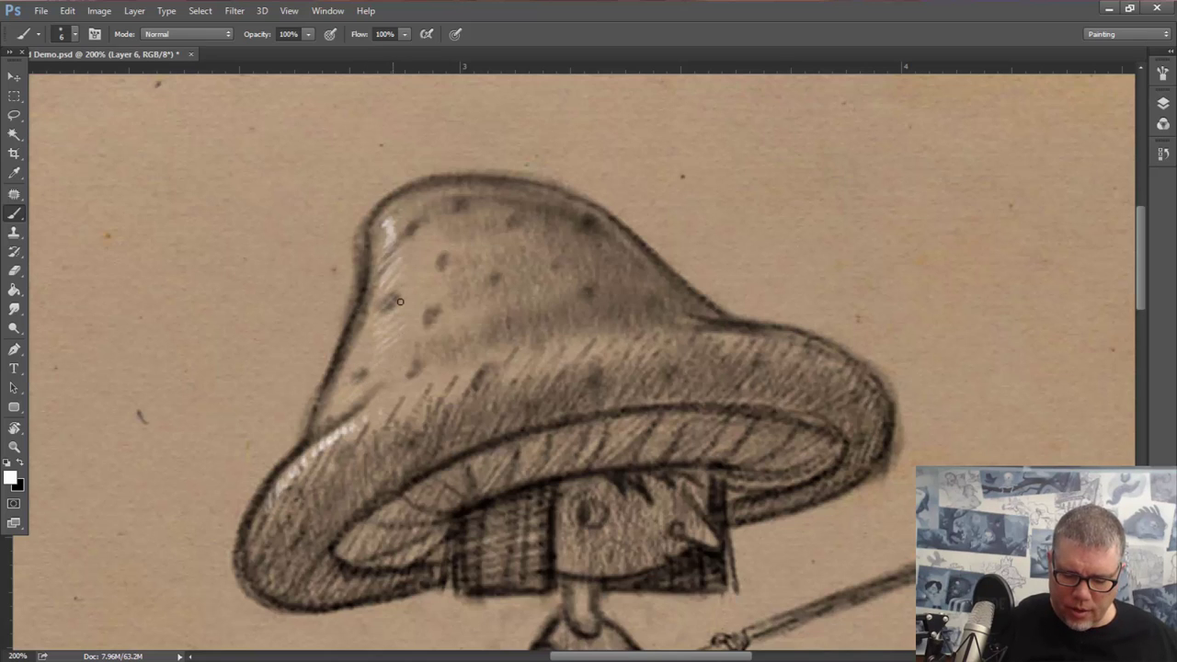
pyautogui.moveTo(383, 233); pyautogui.dragTo(395, 201)
# Extend the white highlight with short strokes along the upper edge of the hat brim toward the middle.
pyautogui.press('z')
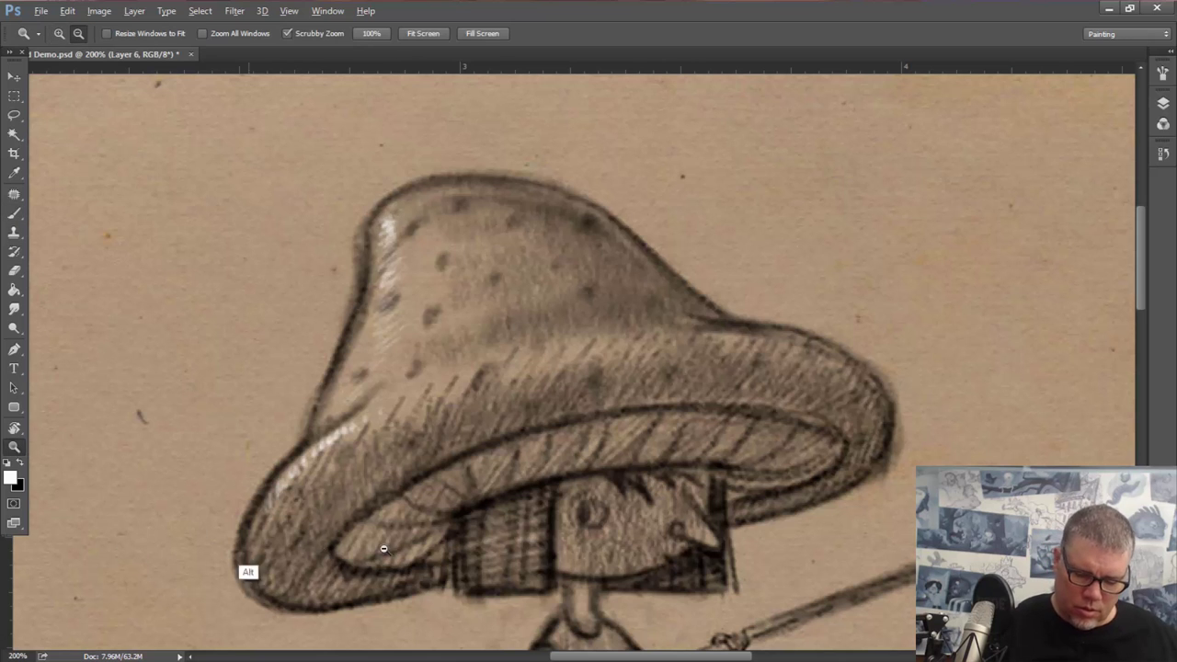
pyautogui.keyDown('alt'); pyautogui.click(544, 617); pyautogui.keyUp('alt')
pyautogui.scroll(-5, 736, 376)
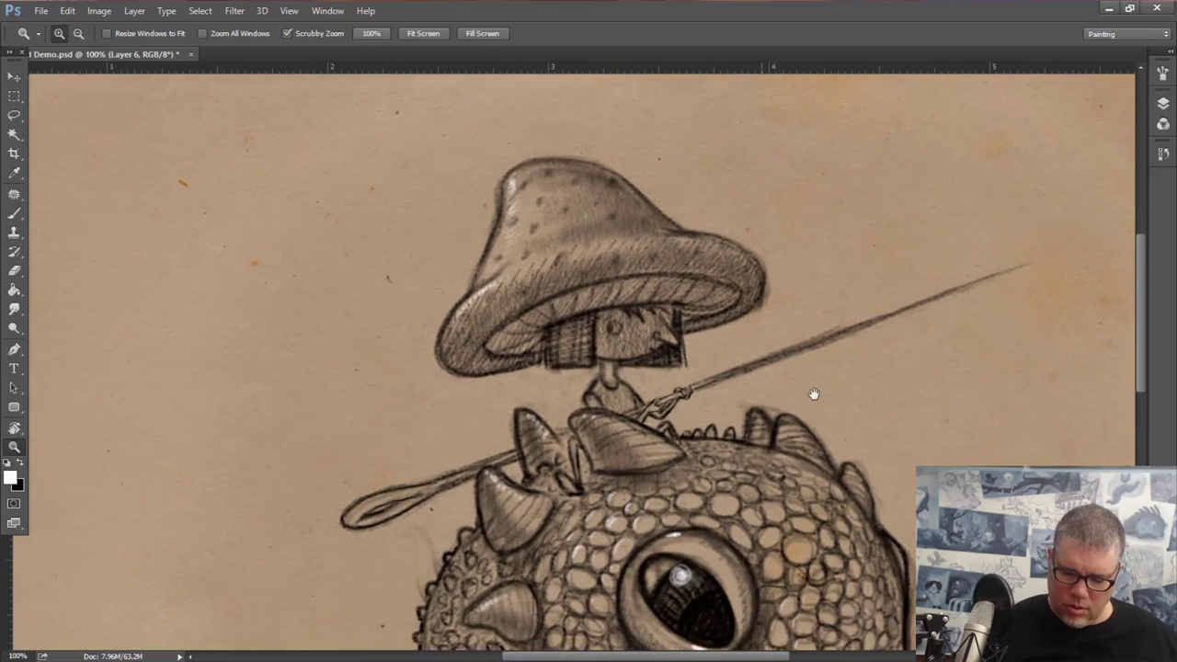
pyautogui.click(663, 330)
pyautogui.press('b')
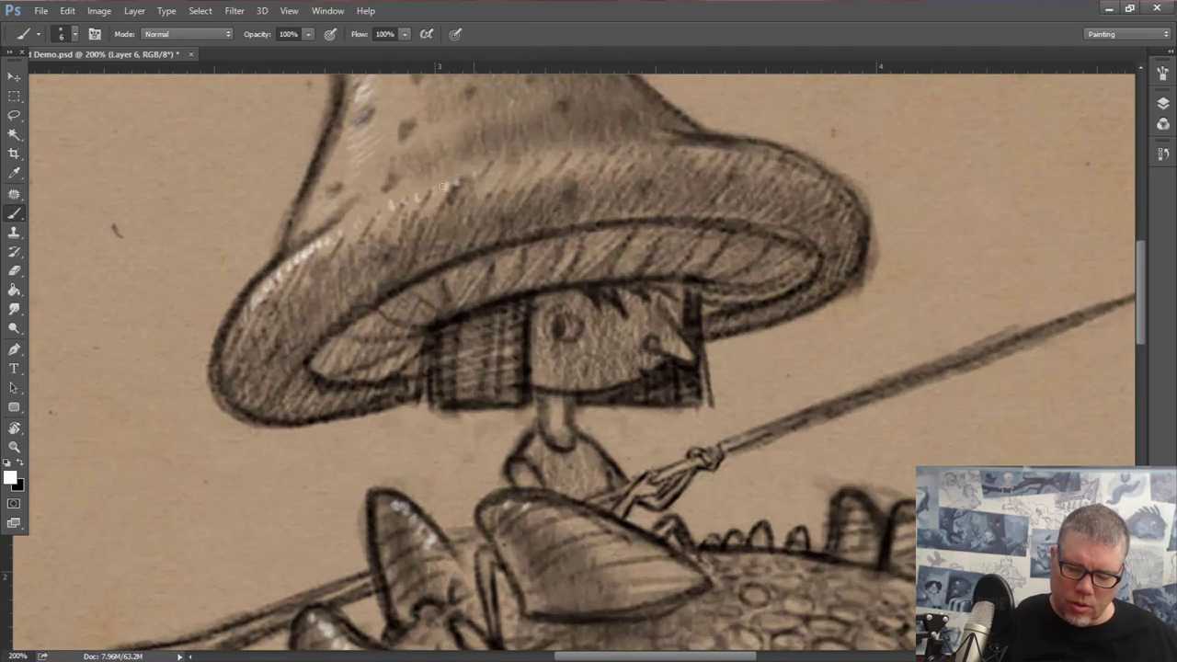
pyautogui.moveTo(334, 231); pyautogui.dragTo(364, 214)
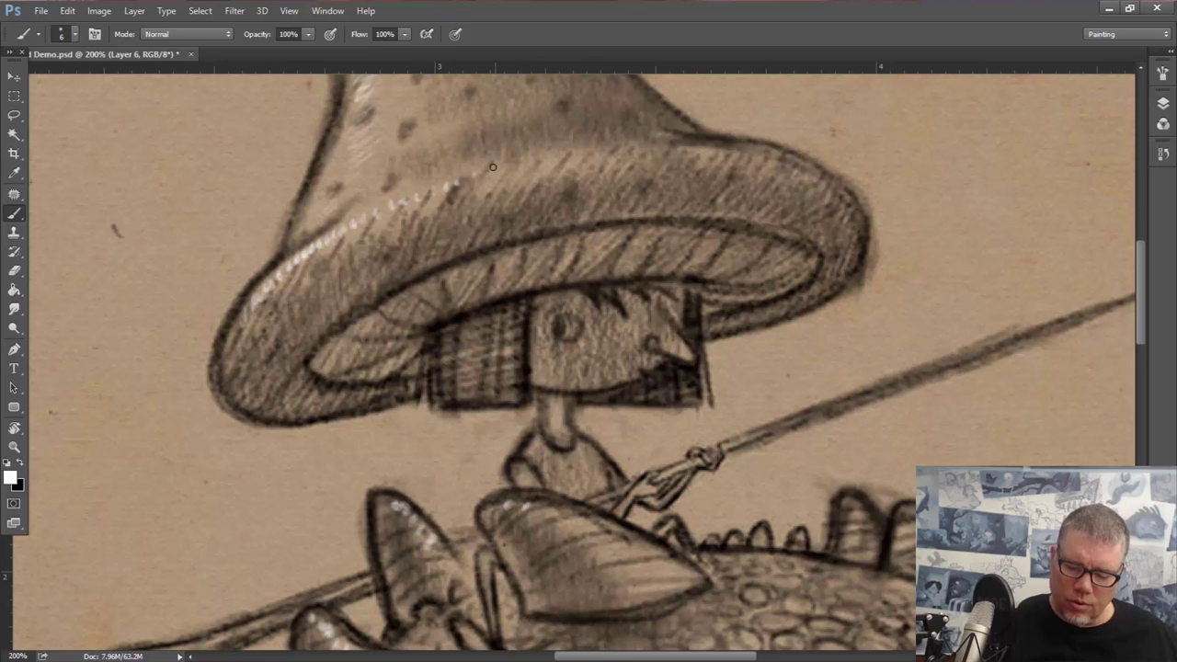
pyautogui.moveTo(492, 166); pyautogui.dragTo(565, 150)
# Paint white highlights on the tongue's lower curve, its upper bend and near its forked tip.
pyautogui.moveTo(769, 470); pyautogui.dragTo(777, 356)
pyautogui.moveTo(812, 516); pyautogui.dragTo(785, 445)
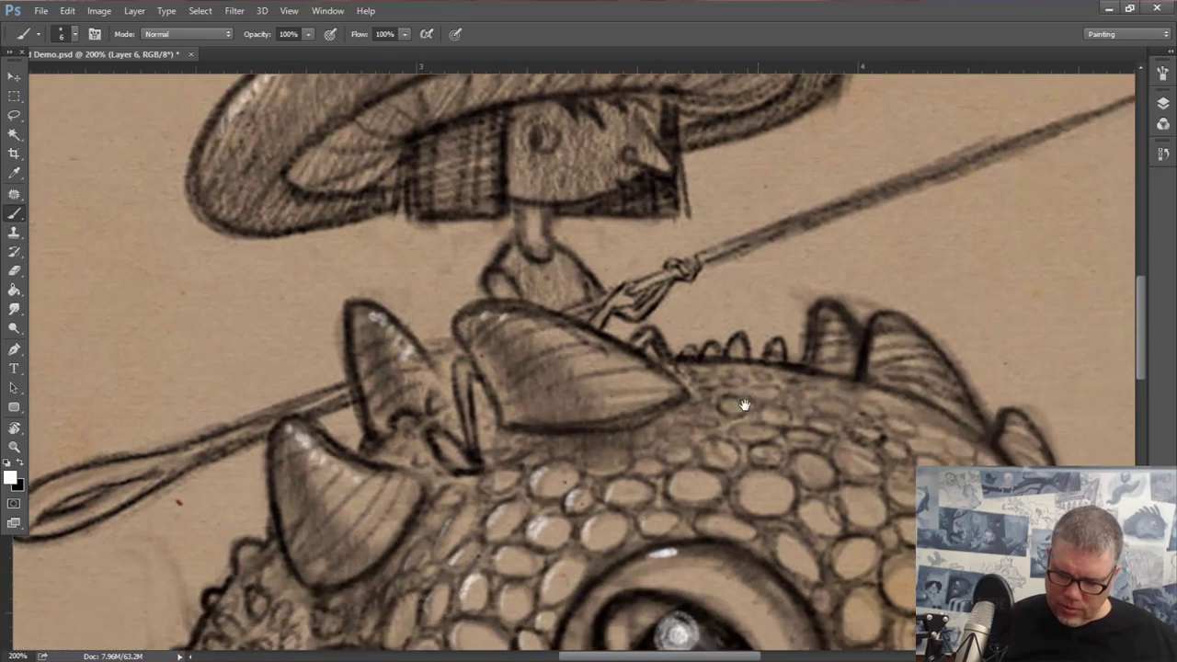
pyautogui.moveTo(765, 580)
pyautogui.mouseDown()
pyautogui.moveTo(751, 540)
pyautogui.moveTo(818, 273)
pyautogui.moveTo(933, 10)
pyautogui.mouseUp()
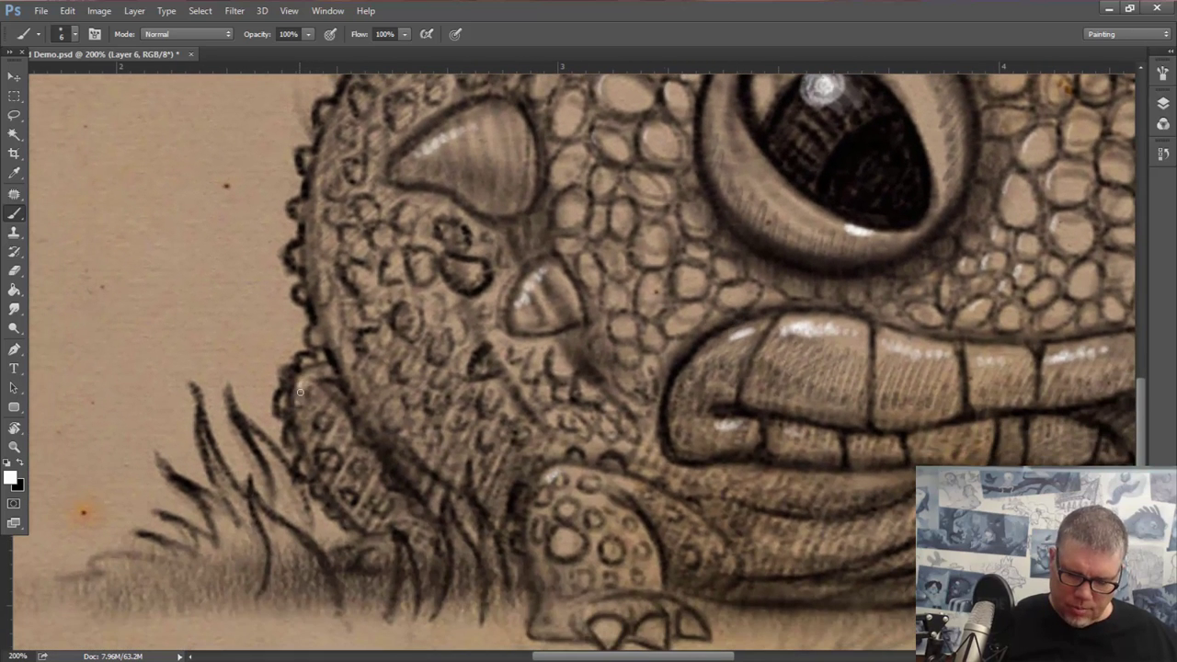
pyautogui.press('z')
pyautogui.keyDown('alt'); pyautogui.click(239, 514); pyautogui.keyUp('alt')
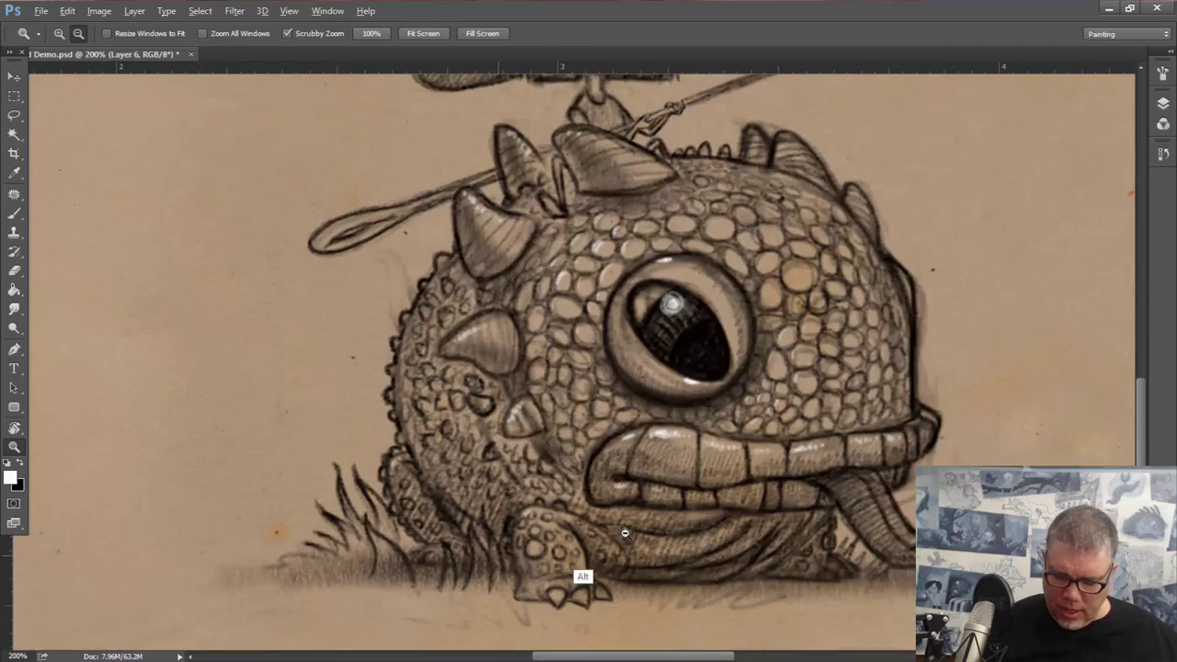
pyautogui.moveTo(589, 551)
pyautogui.mouseDown()
pyautogui.moveTo(762, 539)
pyautogui.moveTo(756, 515)
pyautogui.moveTo(791, 542)
pyautogui.mouseUp()
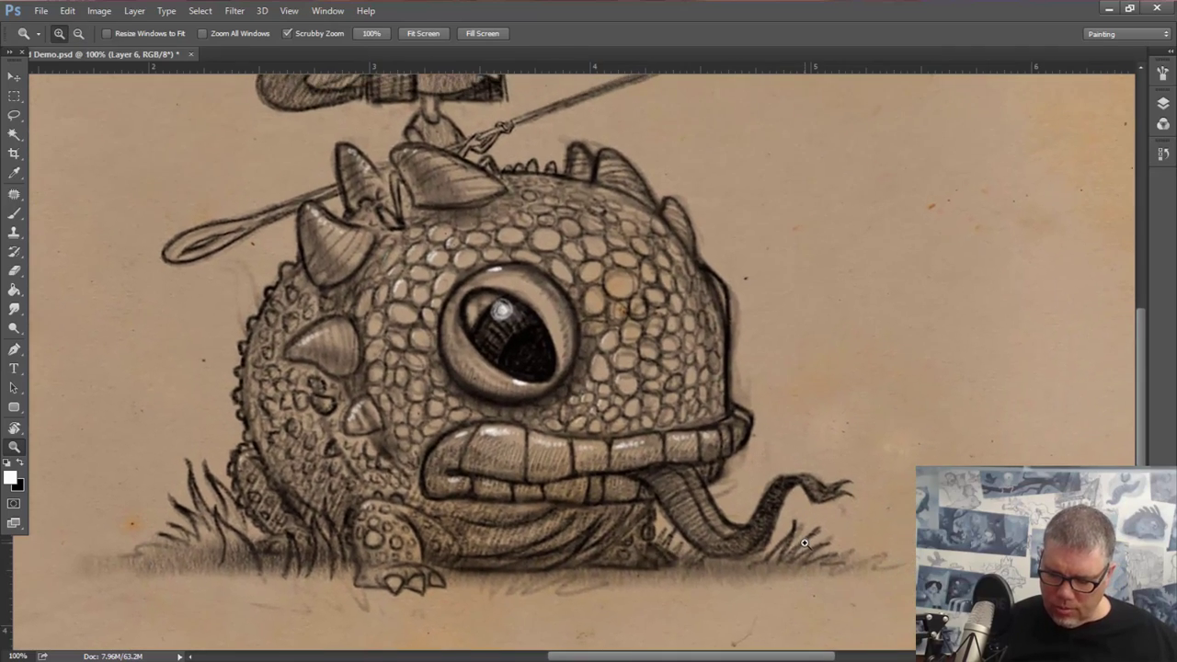
pyautogui.click(781, 542)
pyautogui.press('b')
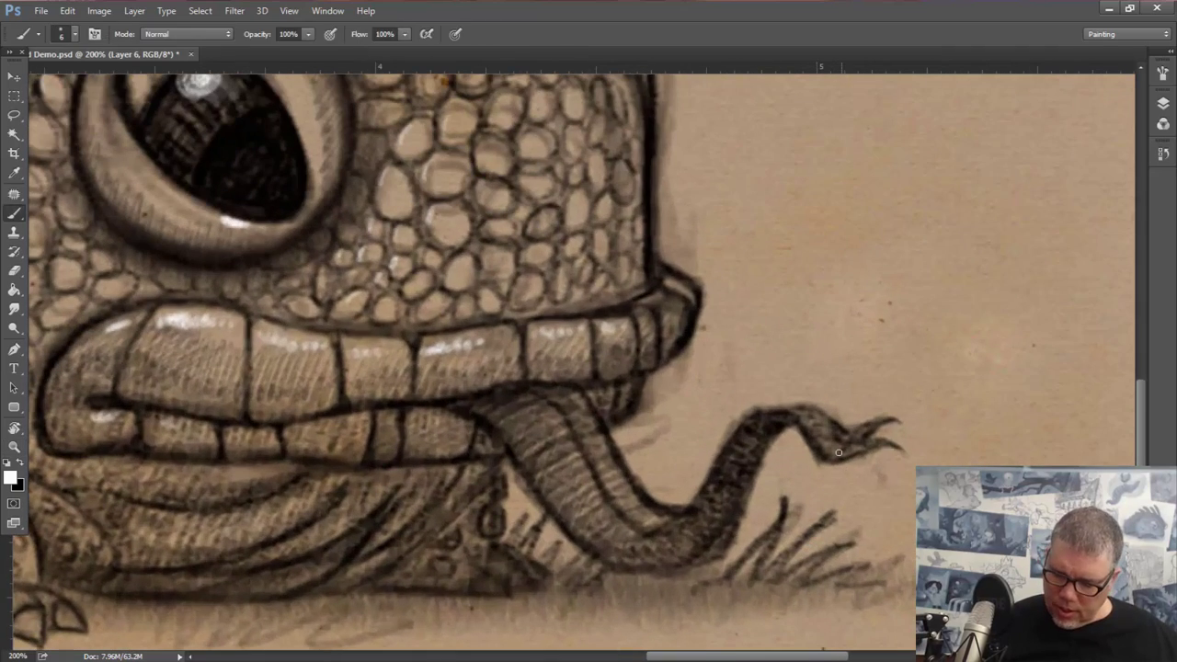
pyautogui.moveTo(834, 450); pyautogui.dragTo(833, 450)
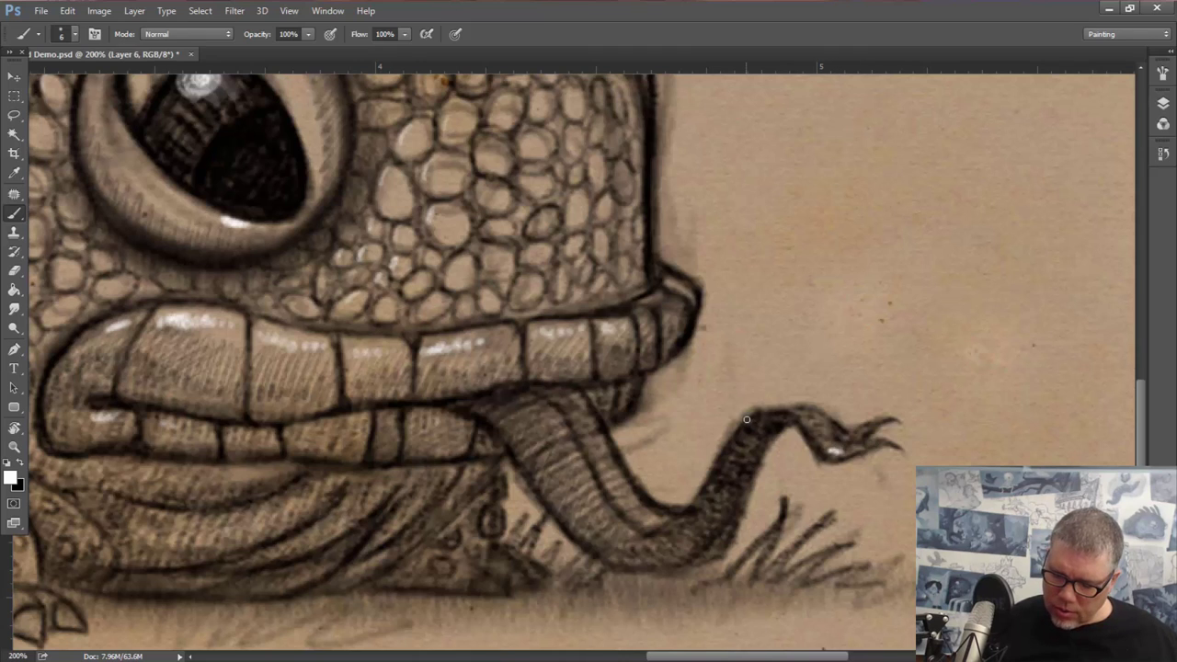
pyautogui.moveTo(749, 418); pyautogui.dragTo(768, 410)
pyautogui.moveTo(623, 546)
pyautogui.mouseDown()
pyautogui.moveTo(604, 529)
pyautogui.moveTo(628, 548)
pyautogui.mouseUp()
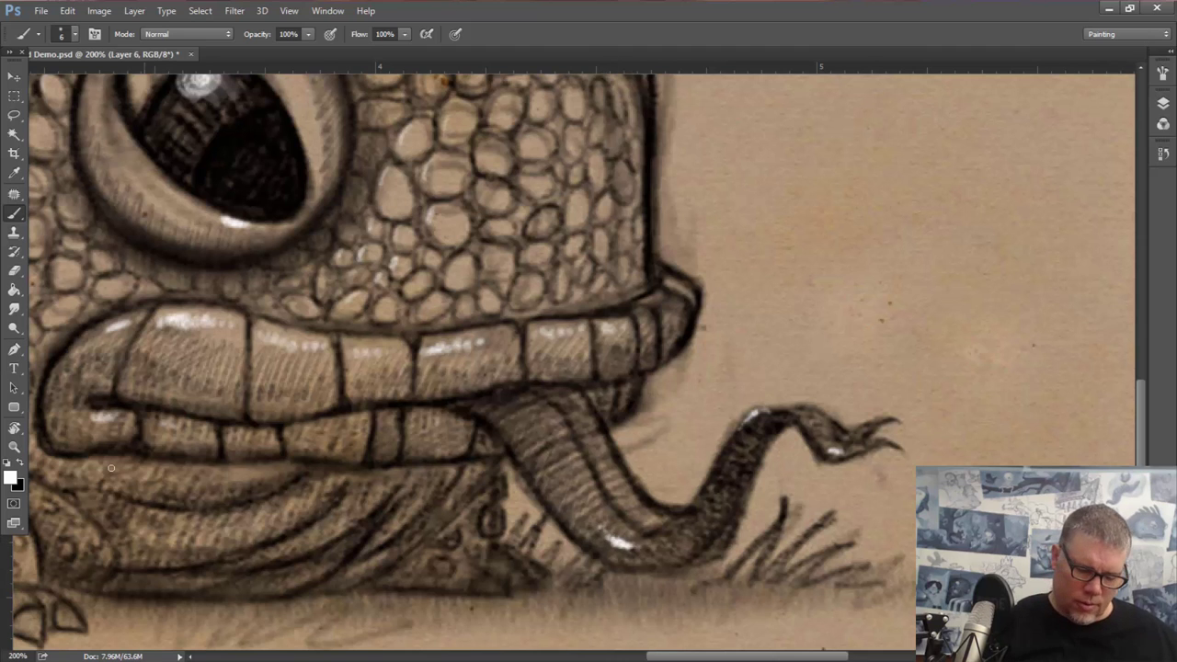
pyautogui.press('z')
pyautogui.keyDown('alt'); pyautogui.click(604, 617); pyautogui.keyUp('alt')
pyautogui.keyDown('alt'); pyautogui.click(787, 638); pyautogui.keyUp('alt')
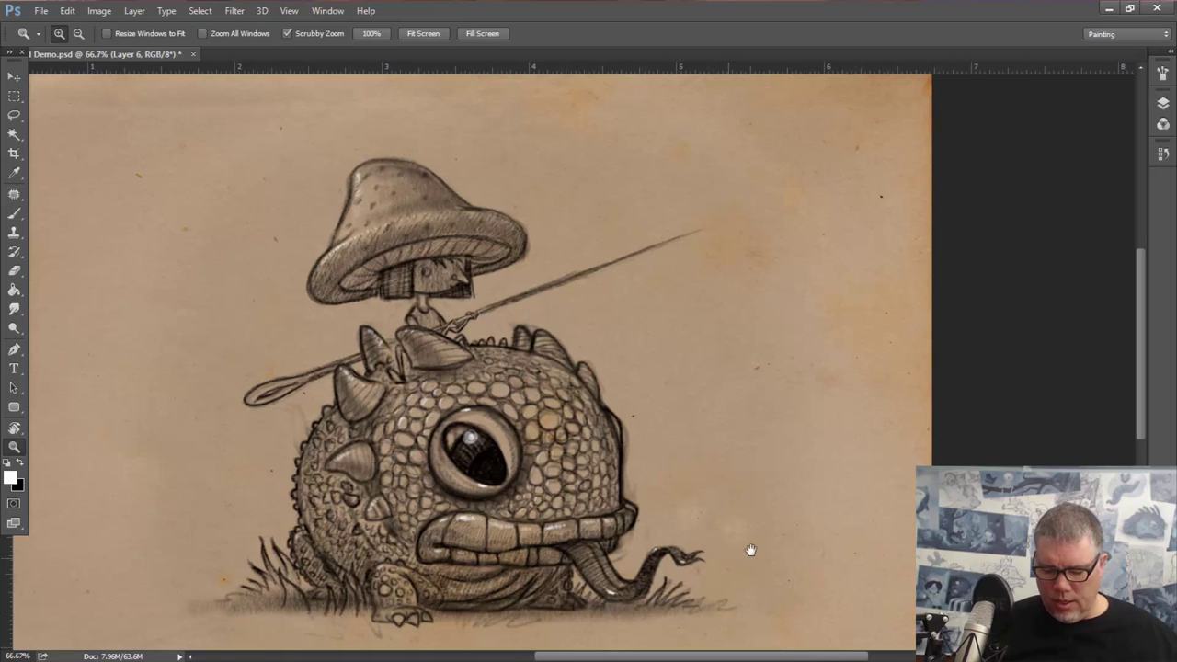
pyautogui.hscroll(-1, 748, 548)
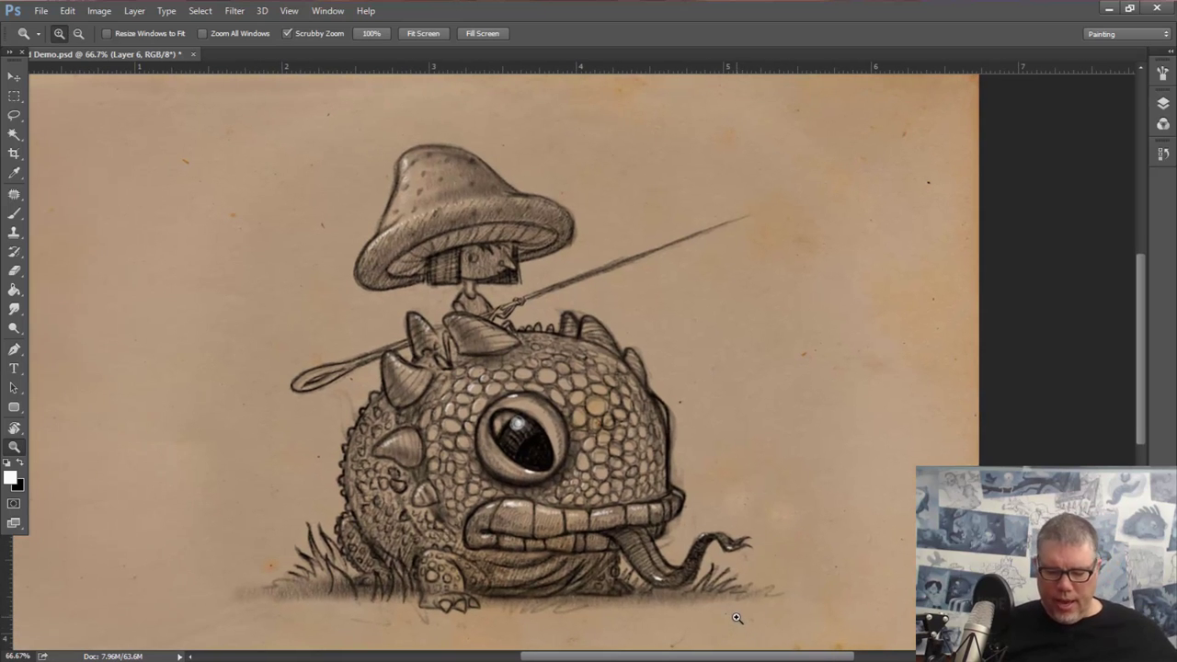